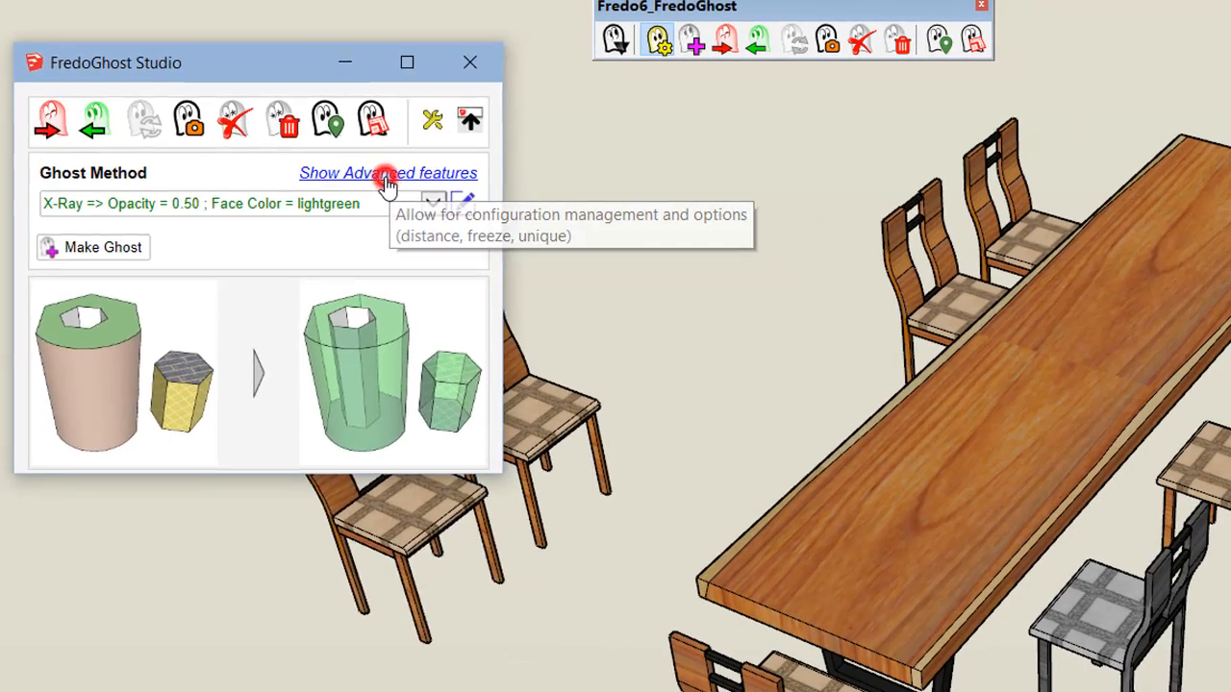
Show the advanced features and make a ghost of the dining table with the X-Ray method, opacity 0.50 and lightgreen faces.
{"action": "left_click", "coordinate": [541, 244]}
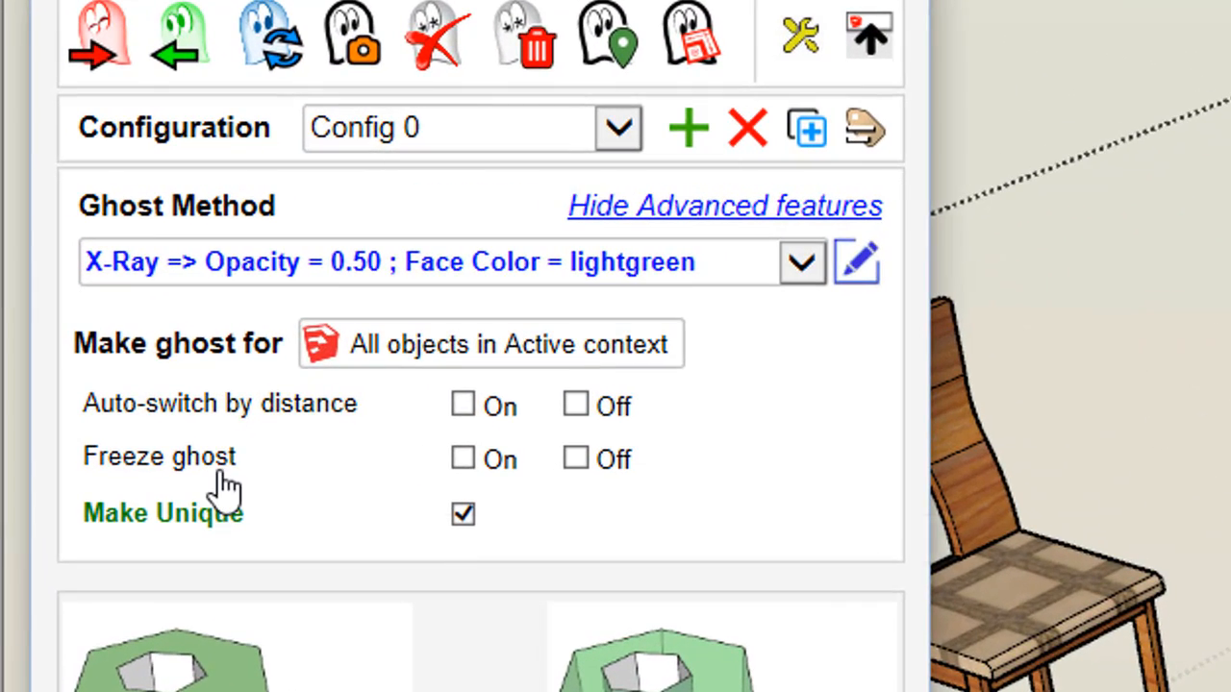
{"action": "mouse_move", "coordinate": [236, 488]}
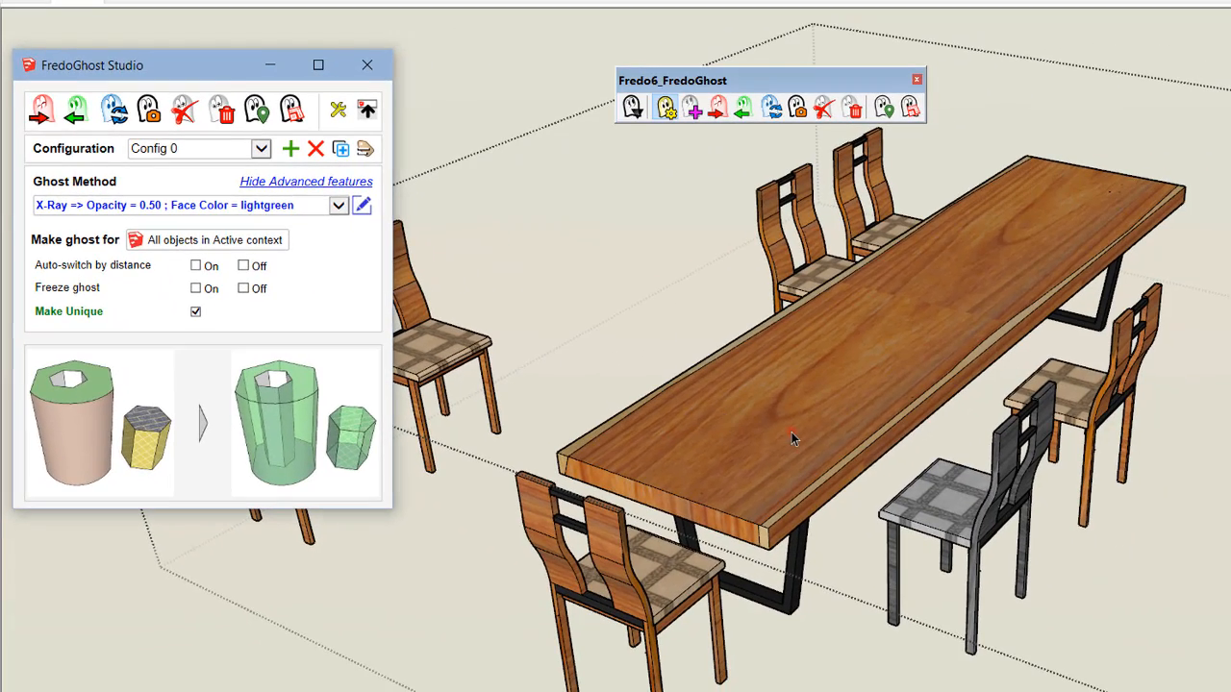
{"action": "left_click", "coordinate": [791, 433]}
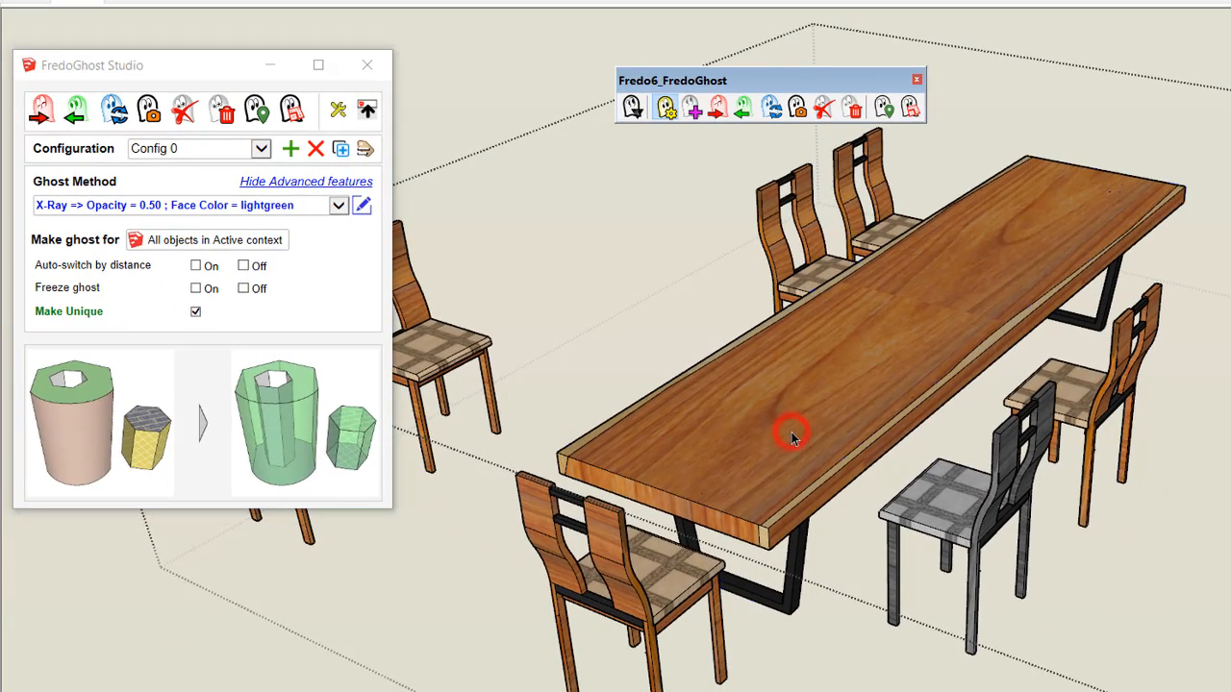
{"action": "left_click", "coordinate": [187, 247]}
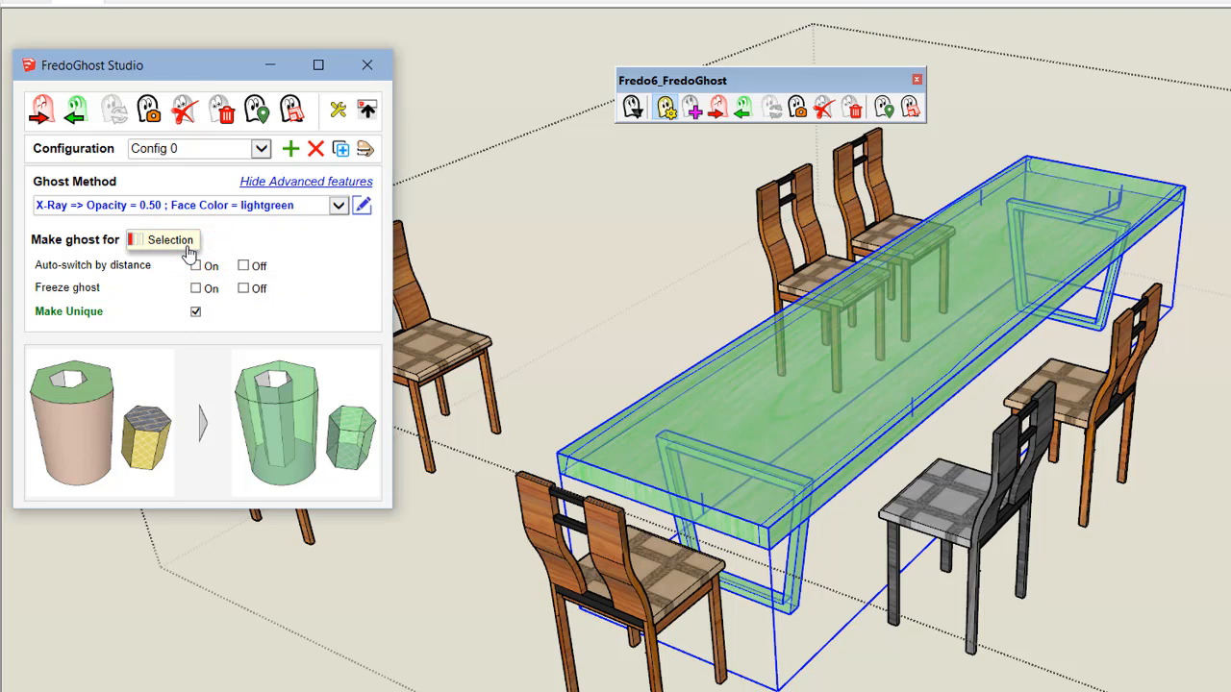
Switch the table to its real version and delete the front leg frame inside it.
{"action": "left_click", "coordinate": [744, 110]}
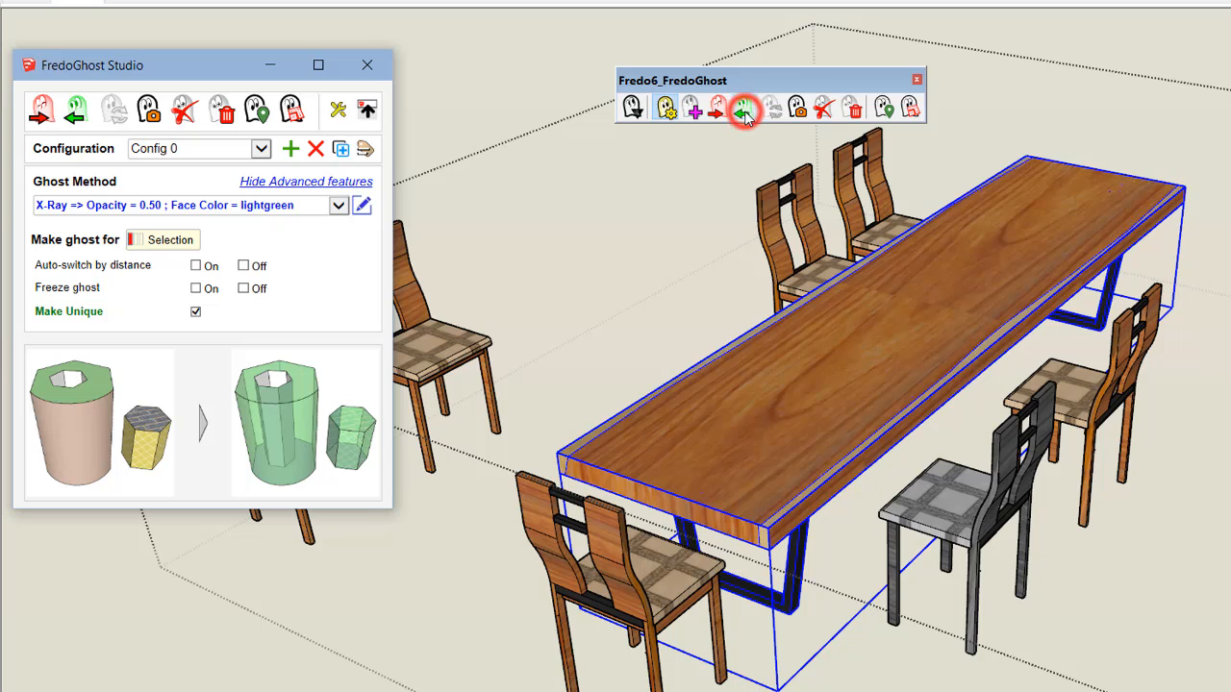
{"action": "double_click", "coordinate": [800, 528]}
{"action": "left_click", "coordinate": [803, 553]}
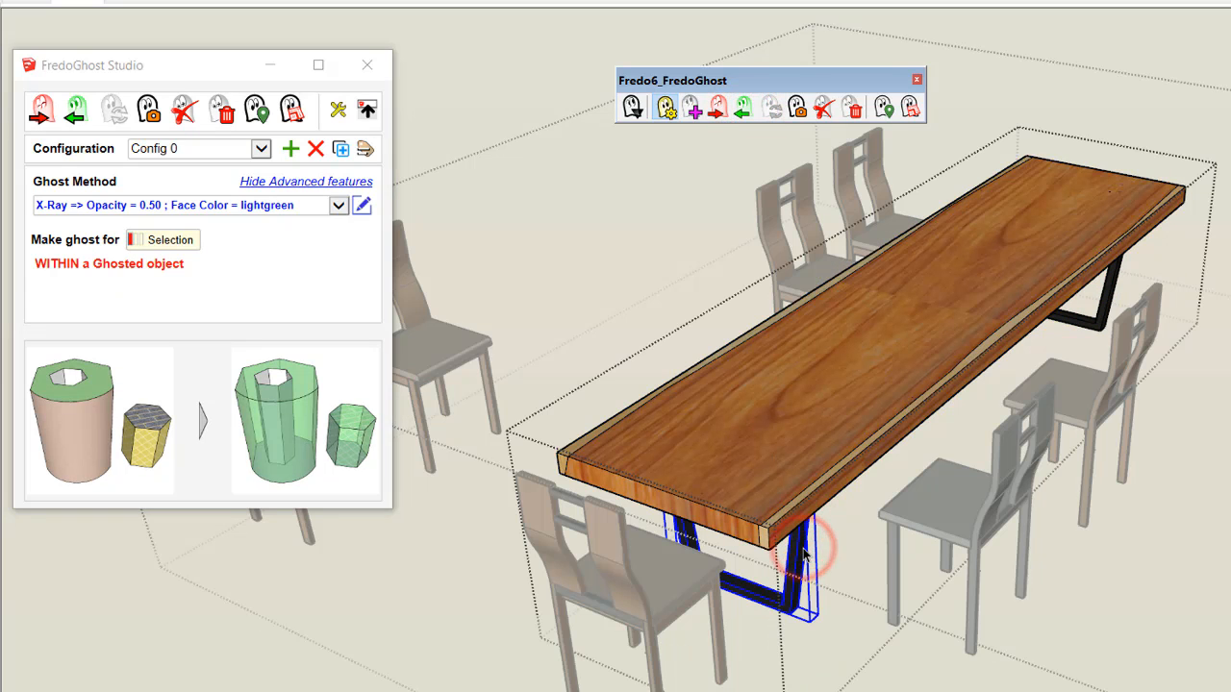
{"action": "key", "text": "Delete"}
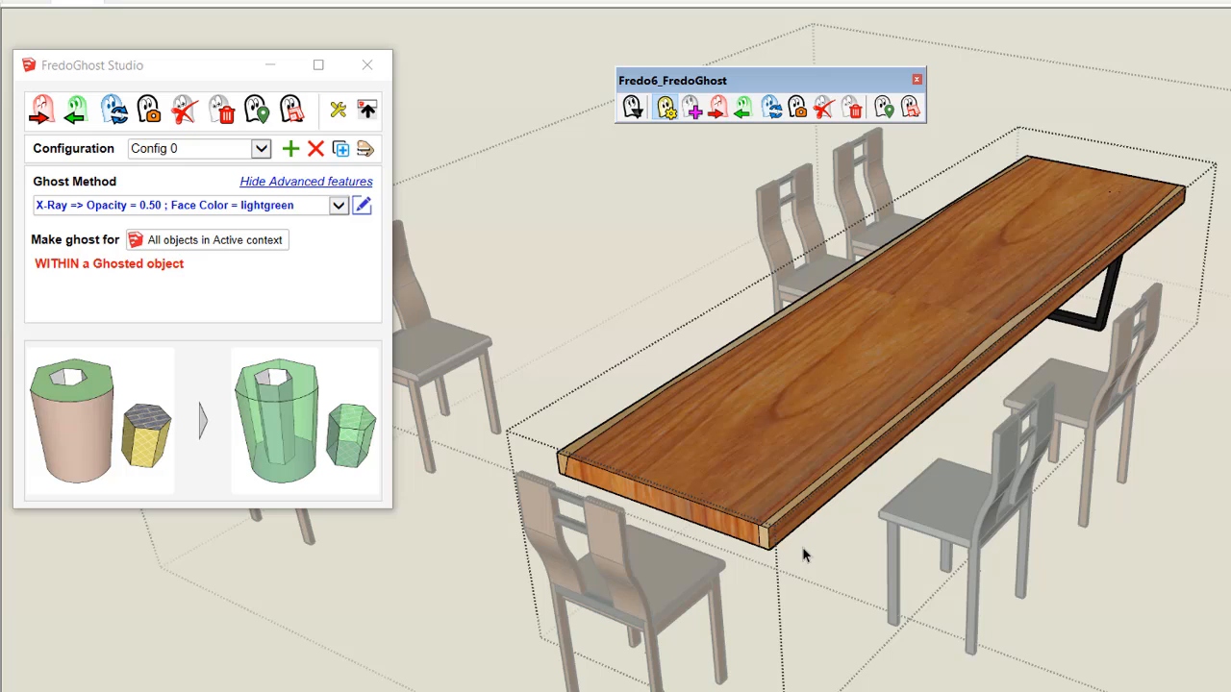
{"action": "left_click", "coordinate": [891, 679]}
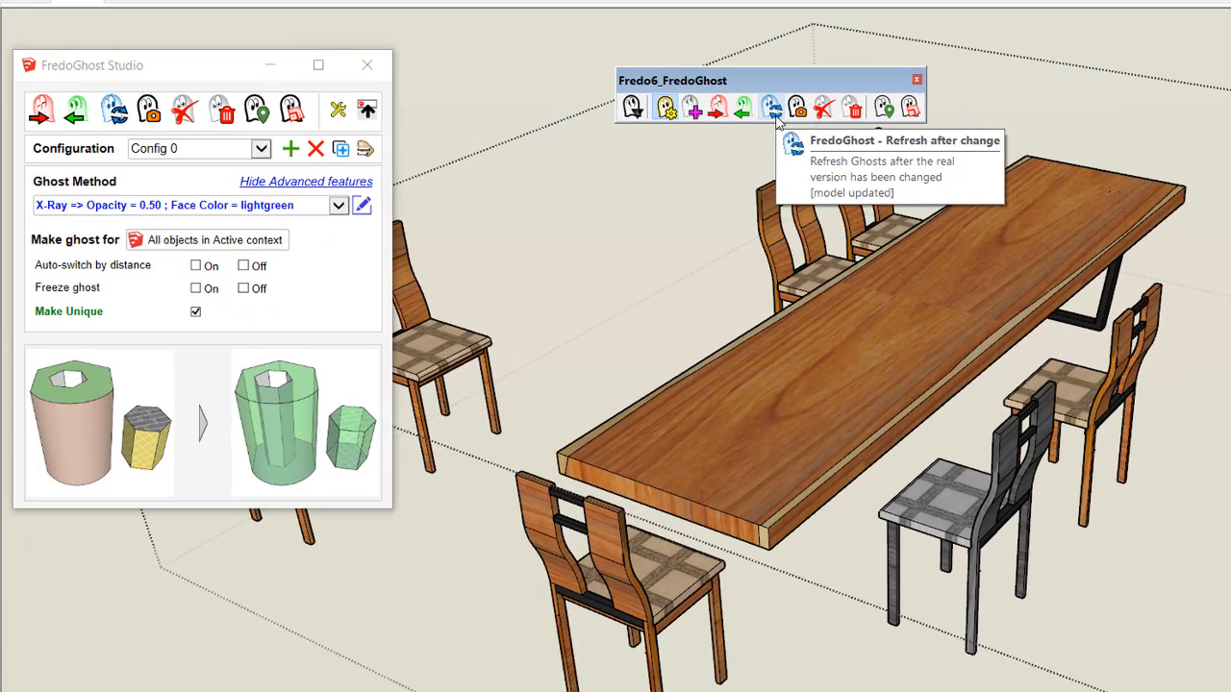
Refresh the ghosts after the table change and switch all objects to their ghost versions.
{"action": "left_click", "coordinate": [448, 188]}
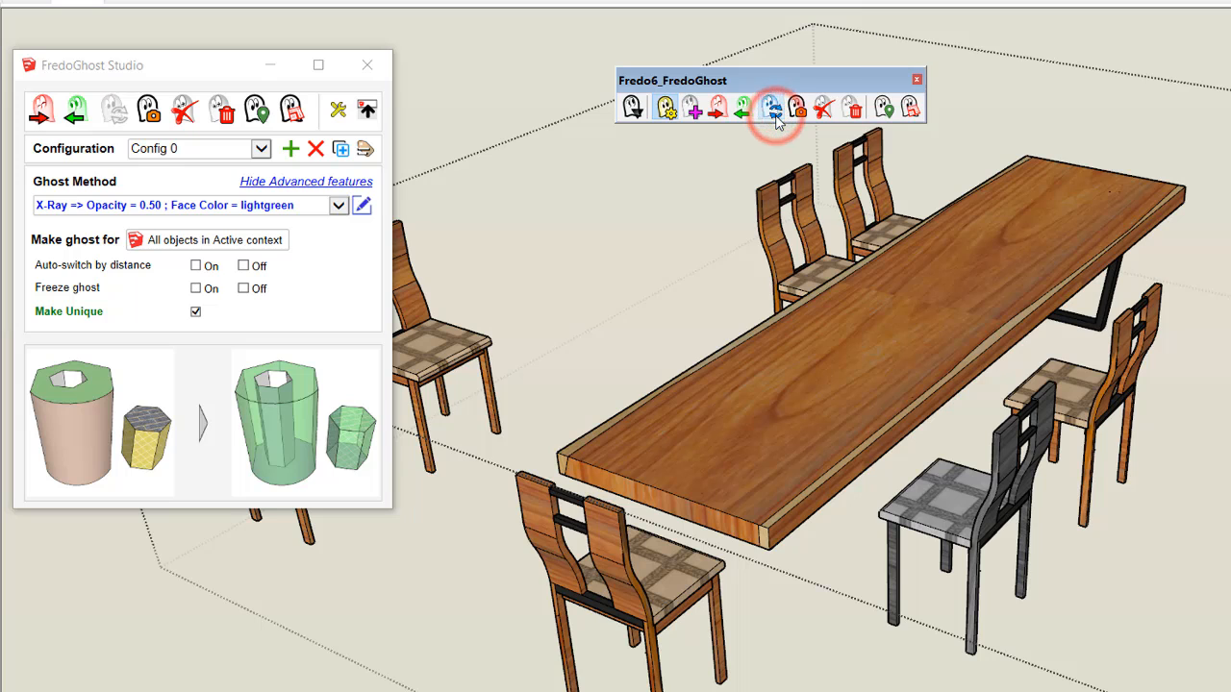
{"action": "left_click", "coordinate": [716, 113]}
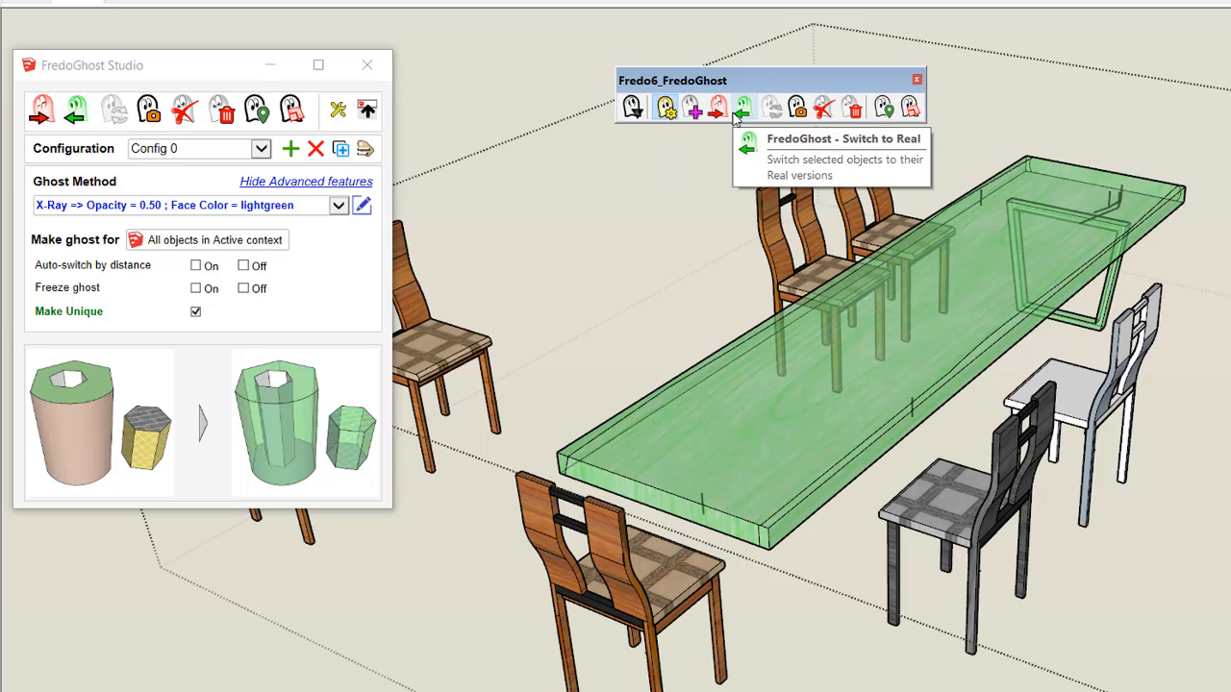
{"action": "left_click", "coordinate": [700, 276]}
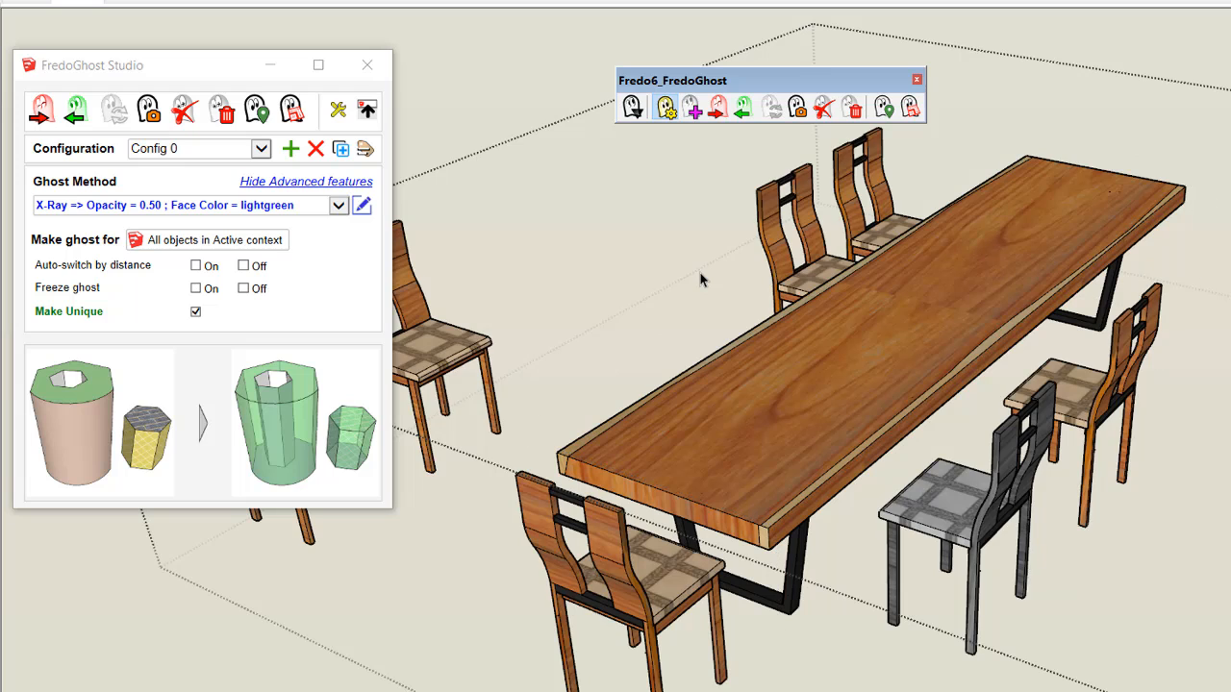
Set Freeze ghost to On for the table and make its X-Ray ghost as frozen.
{"action": "left_click", "coordinate": [798, 364]}
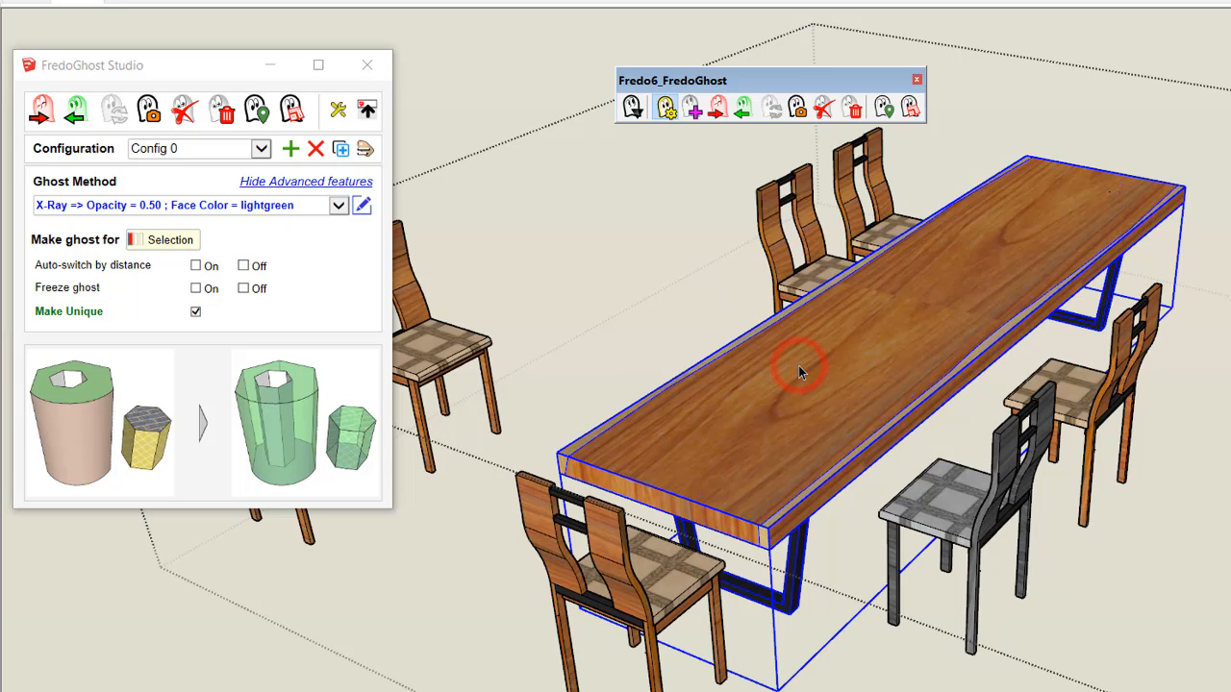
{"action": "left_click", "coordinate": [196, 310]}
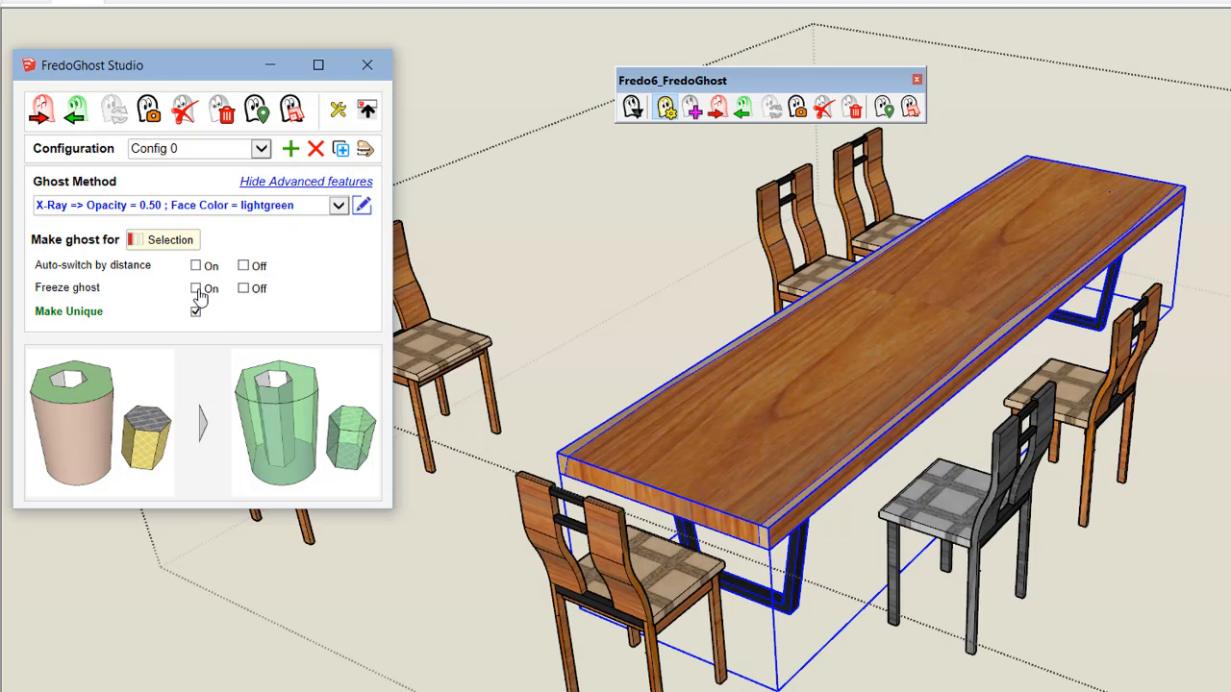
{"action": "left_click", "coordinate": [197, 290]}
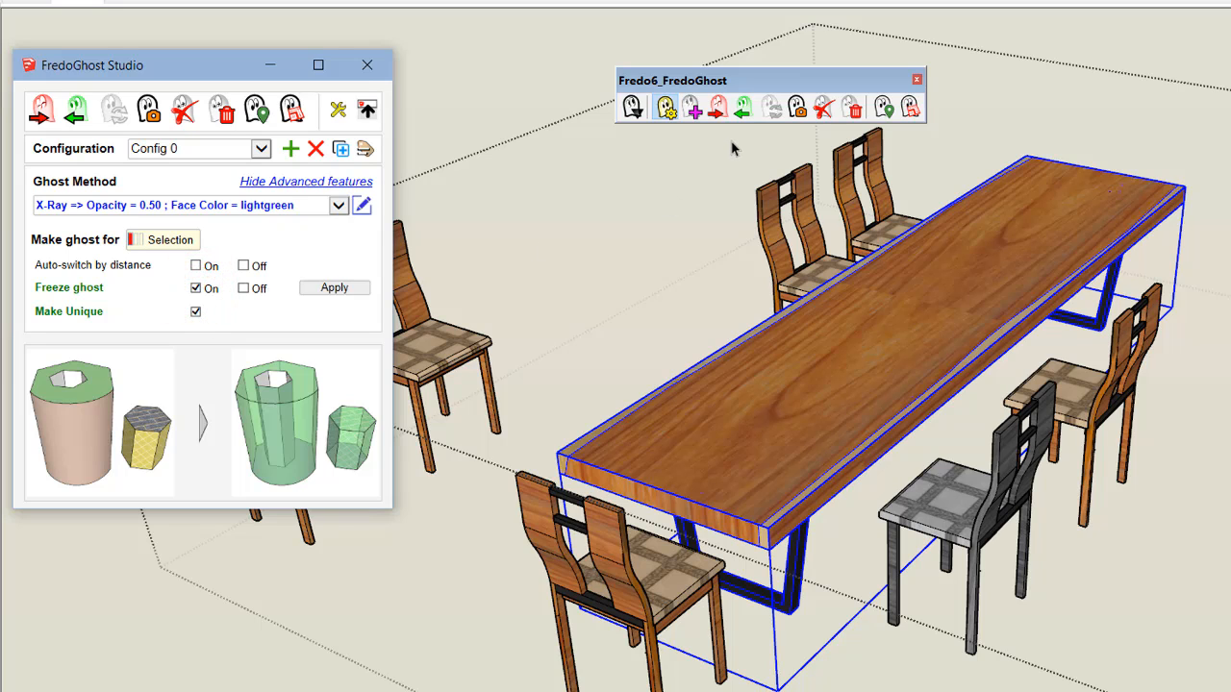
{"action": "left_click", "coordinate": [190, 241]}
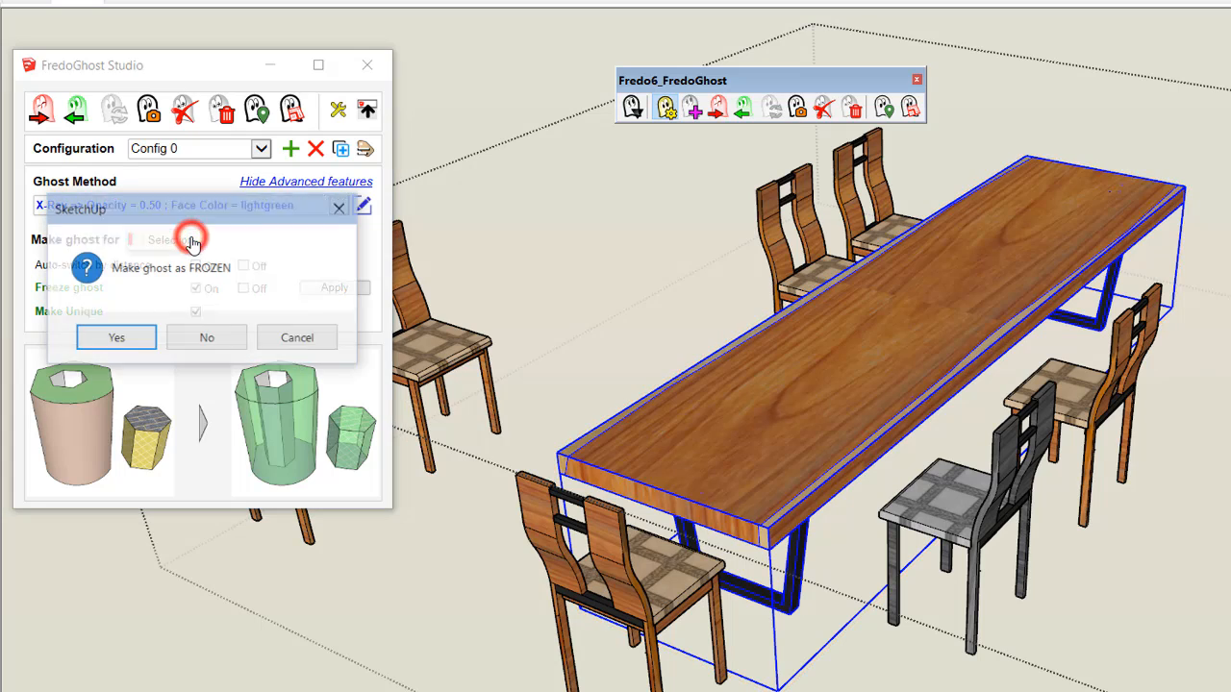
{"action": "left_click", "coordinate": [116, 339]}
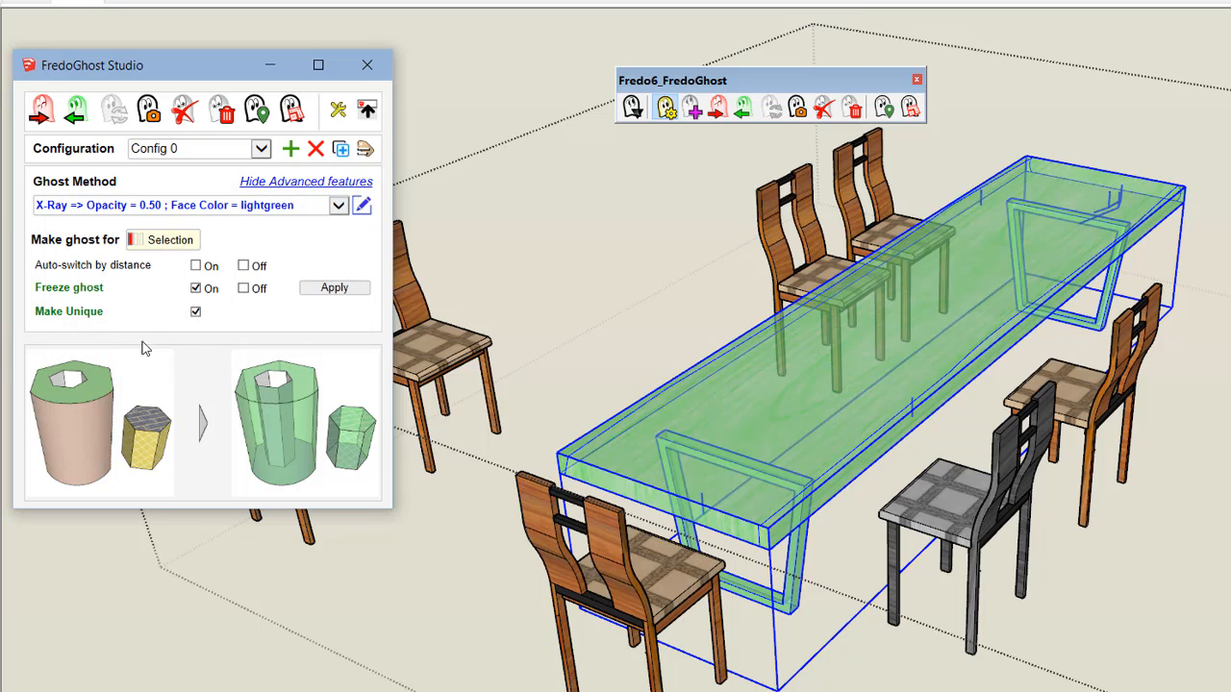
Delete the front leg frame inside the table's real version, and switch all objects back to their ghost versions.
{"action": "left_click", "coordinate": [743, 108]}
{"action": "double_click", "coordinate": [786, 532]}
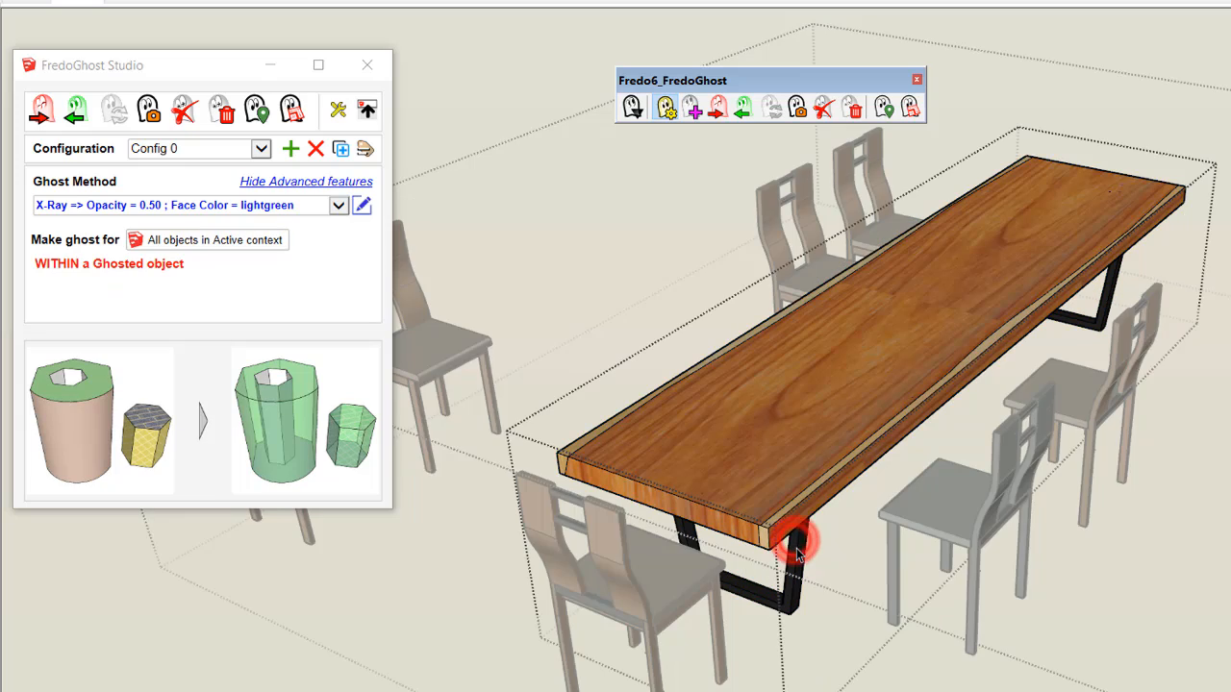
{"action": "left_click", "coordinate": [796, 542]}
{"action": "key", "text": "Delete"}
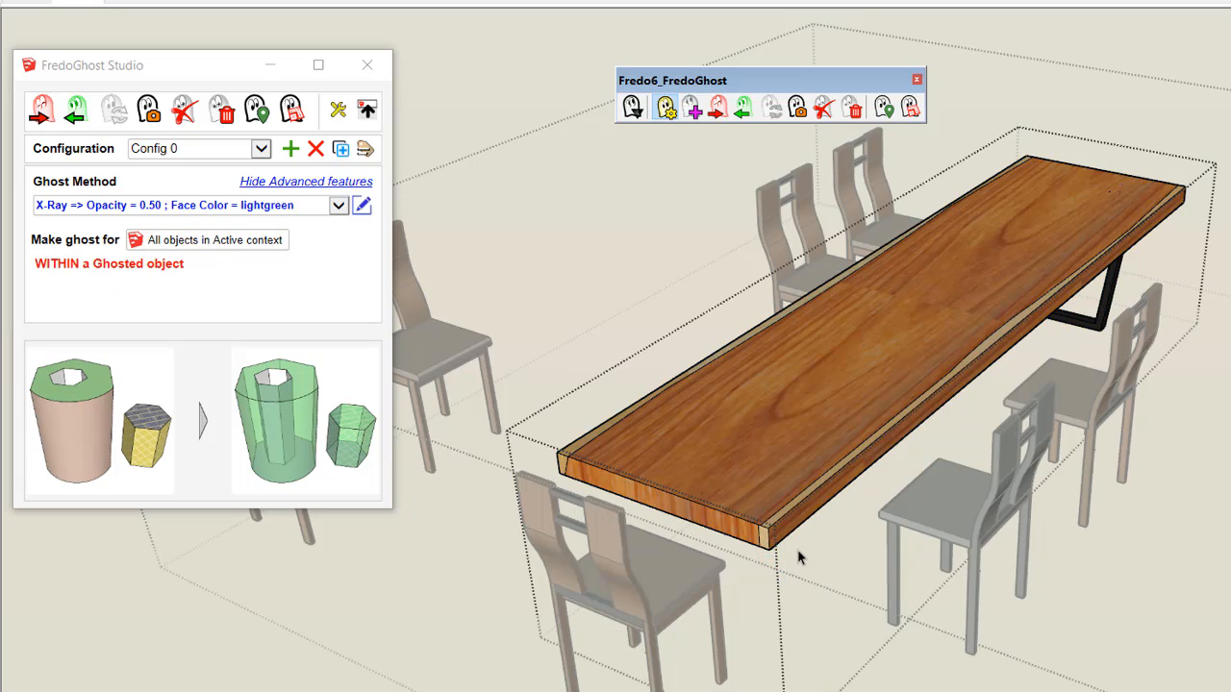
{"action": "key", "text": "Escape"}
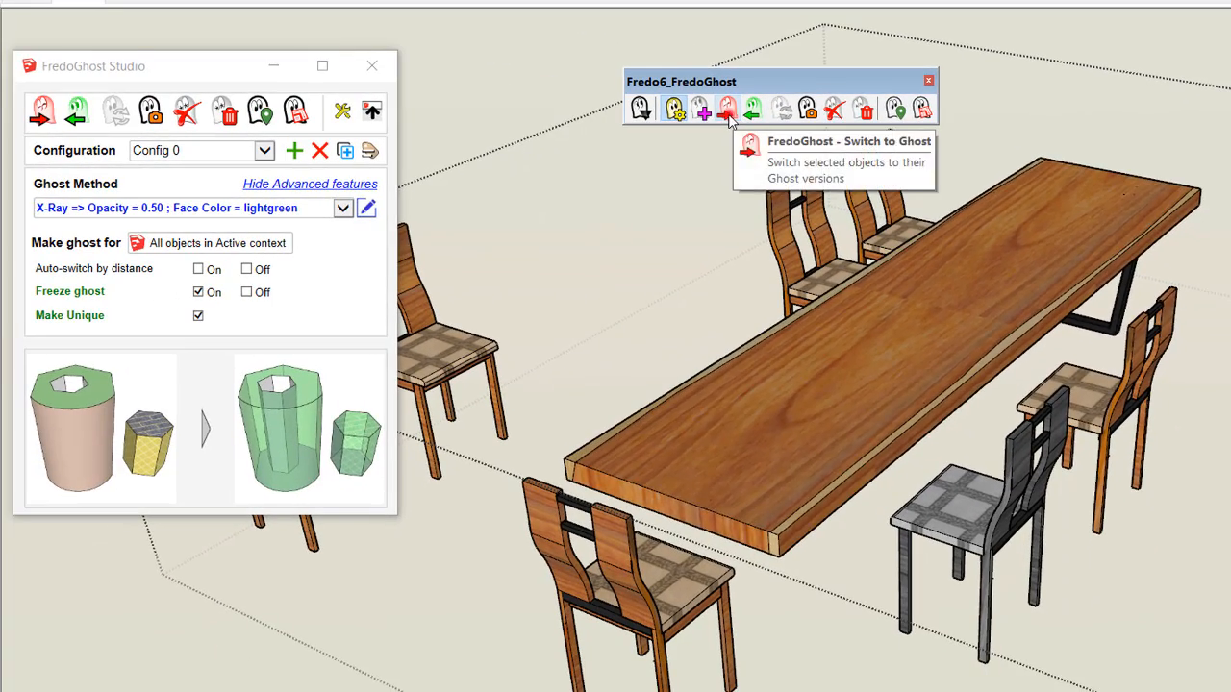
{"action": "left_click", "coordinate": [728, 113]}
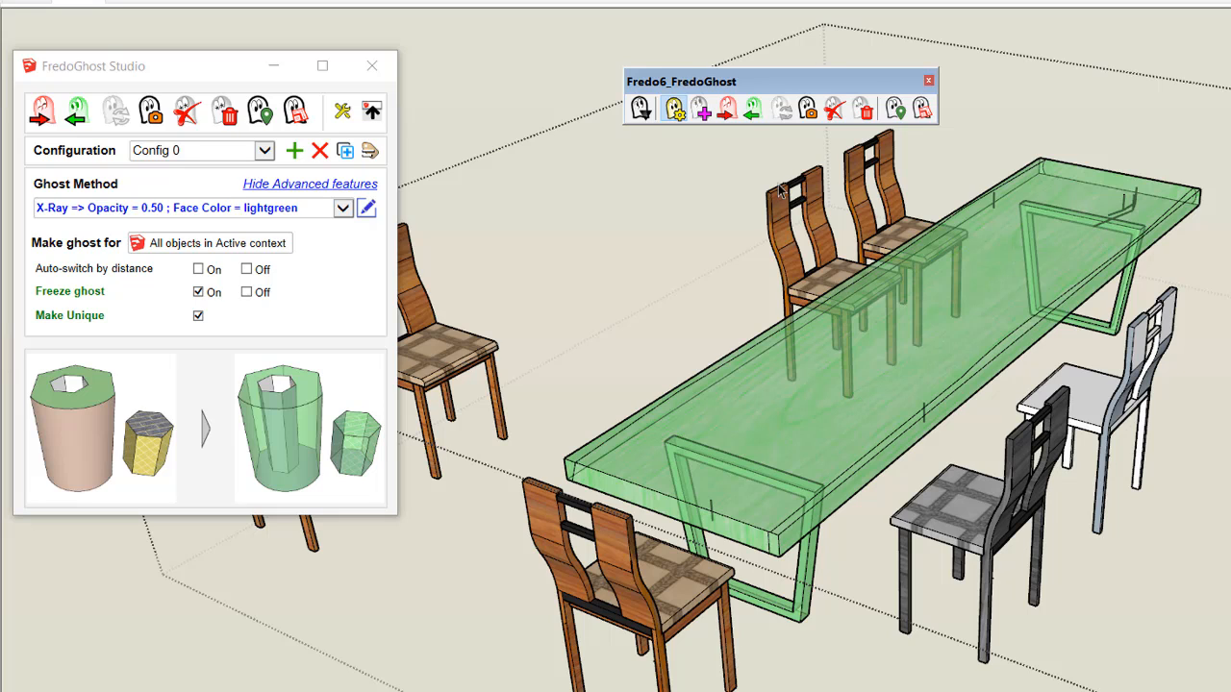
Delete the tabletop inside the table's real version, and switch all objects back to their ghost versions.
{"action": "left_click", "coordinate": [752, 112]}
{"action": "left_click", "coordinate": [930, 354]}
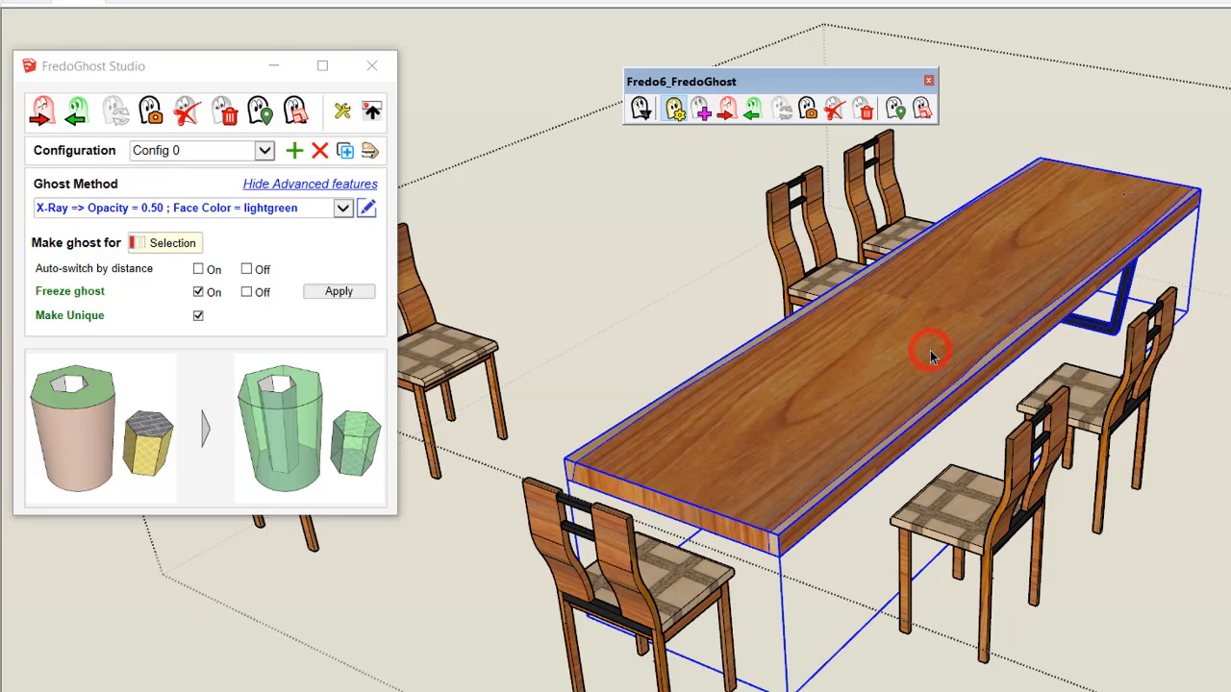
{"action": "double_click", "coordinate": [930, 354]}
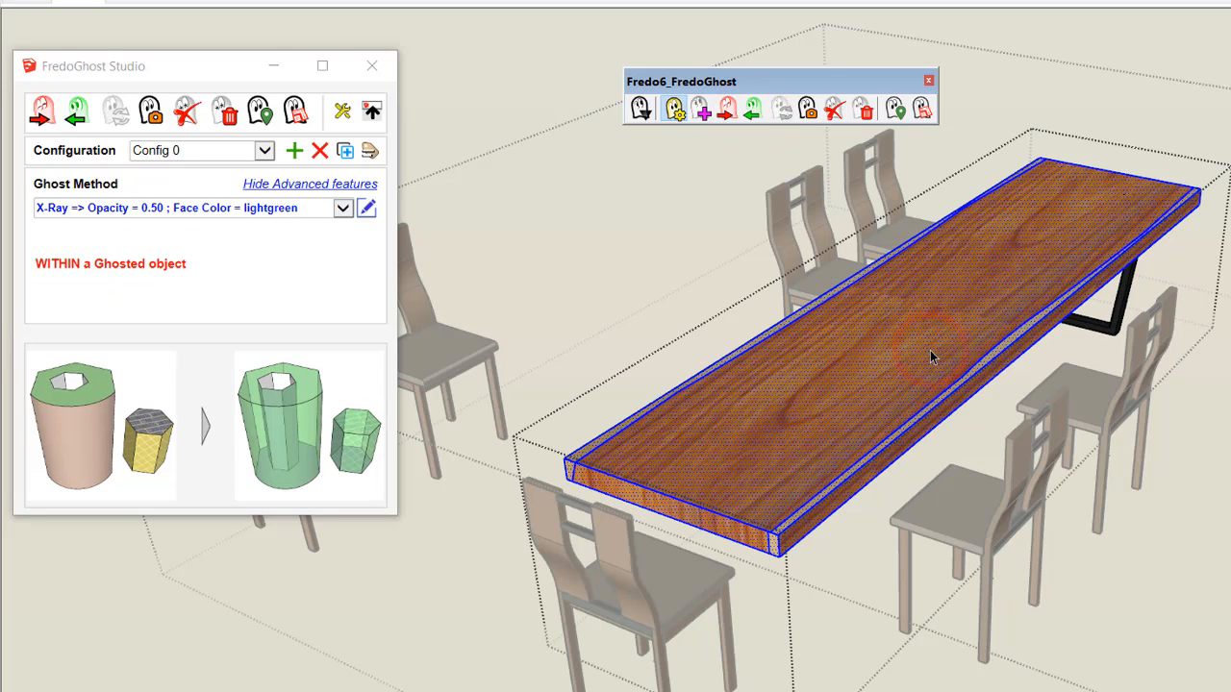
{"action": "key", "text": "Delete"}
{"action": "left_click", "coordinate": [948, 659]}
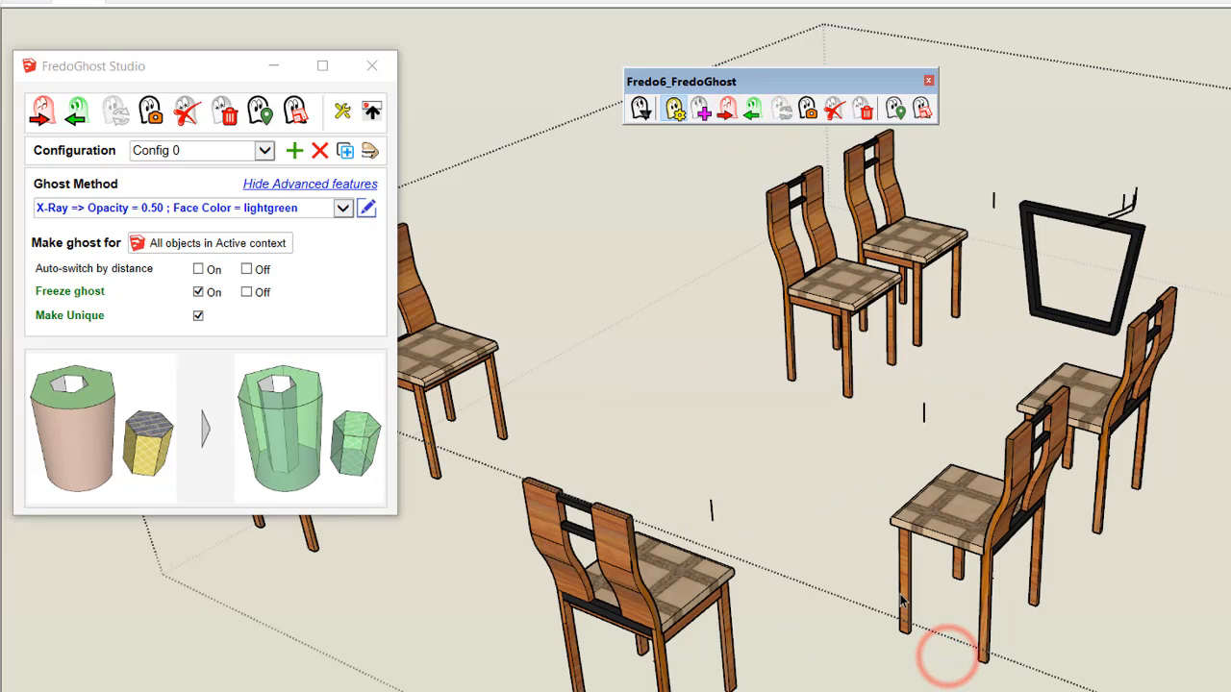
{"action": "left_click", "coordinate": [727, 111]}
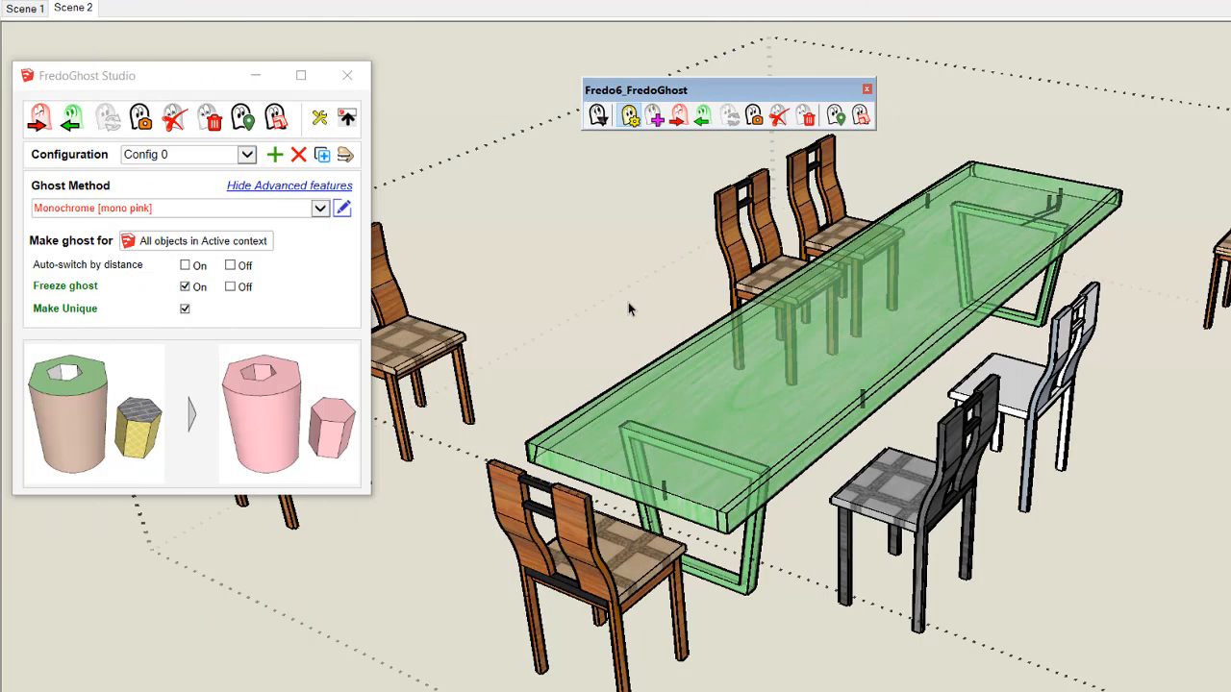
Turn off Make Unique and unfreeze the table's ghost by applying Freeze ghost Off to it.
{"action": "left_click", "coordinate": [185, 309]}
{"action": "left_click", "coordinate": [786, 375]}
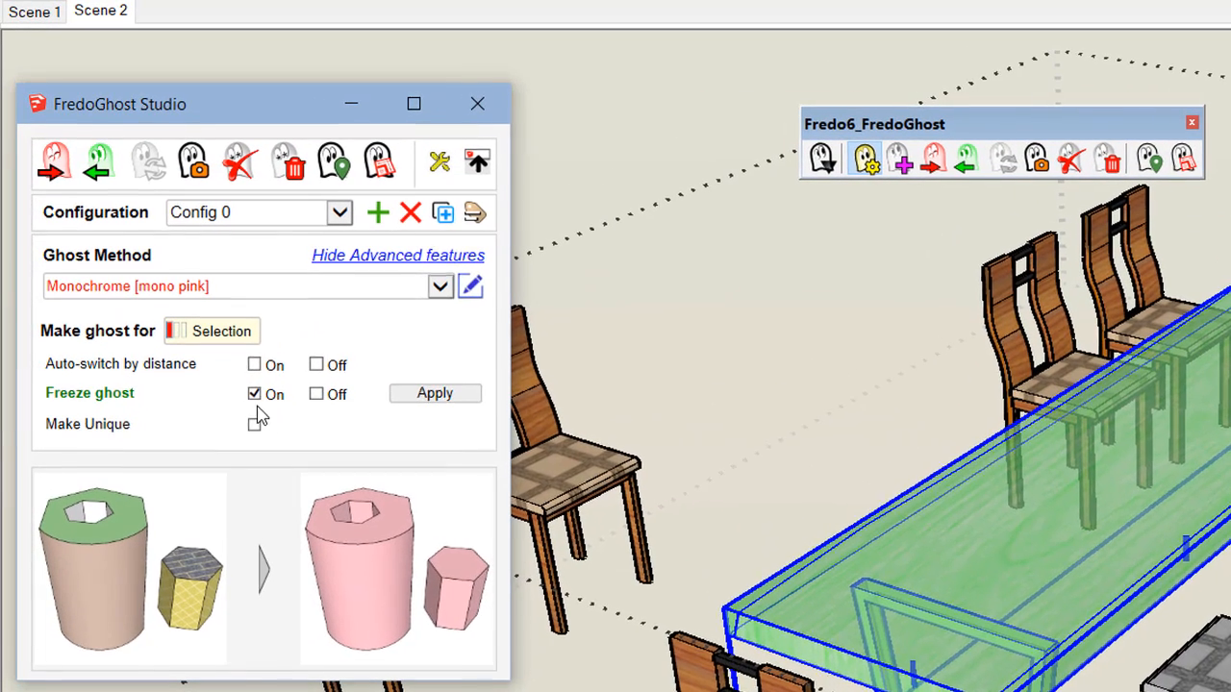
{"action": "left_click", "coordinate": [316, 396]}
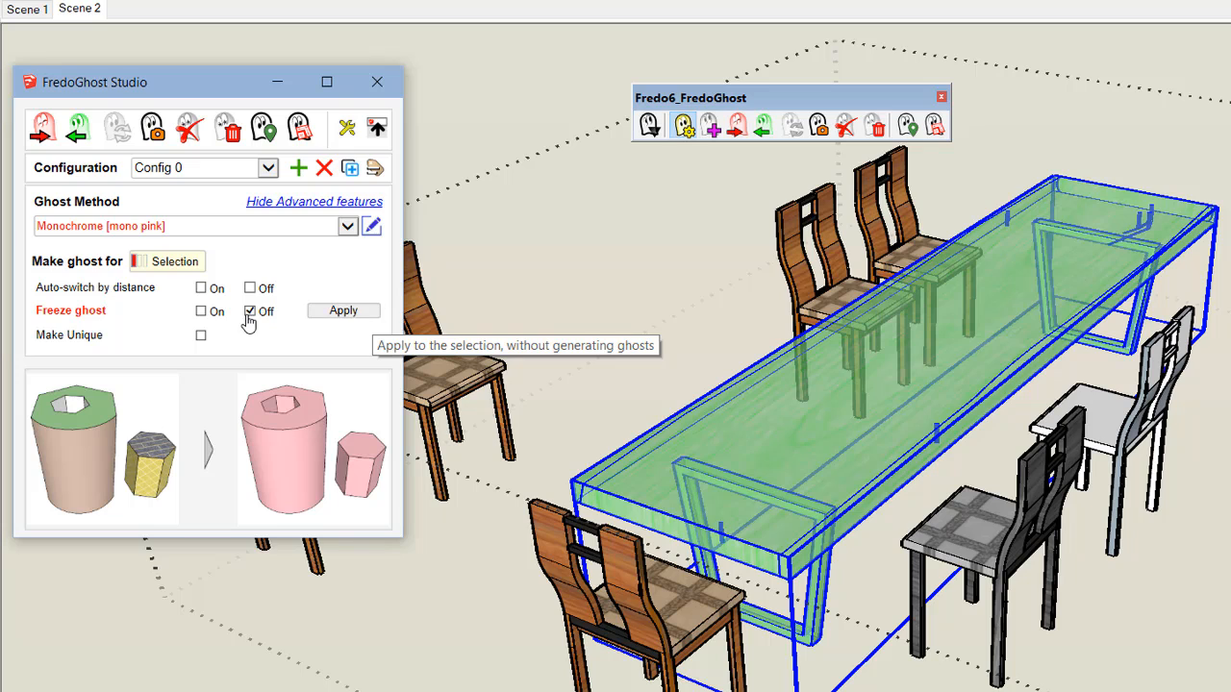
{"action": "left_click", "coordinate": [351, 312]}
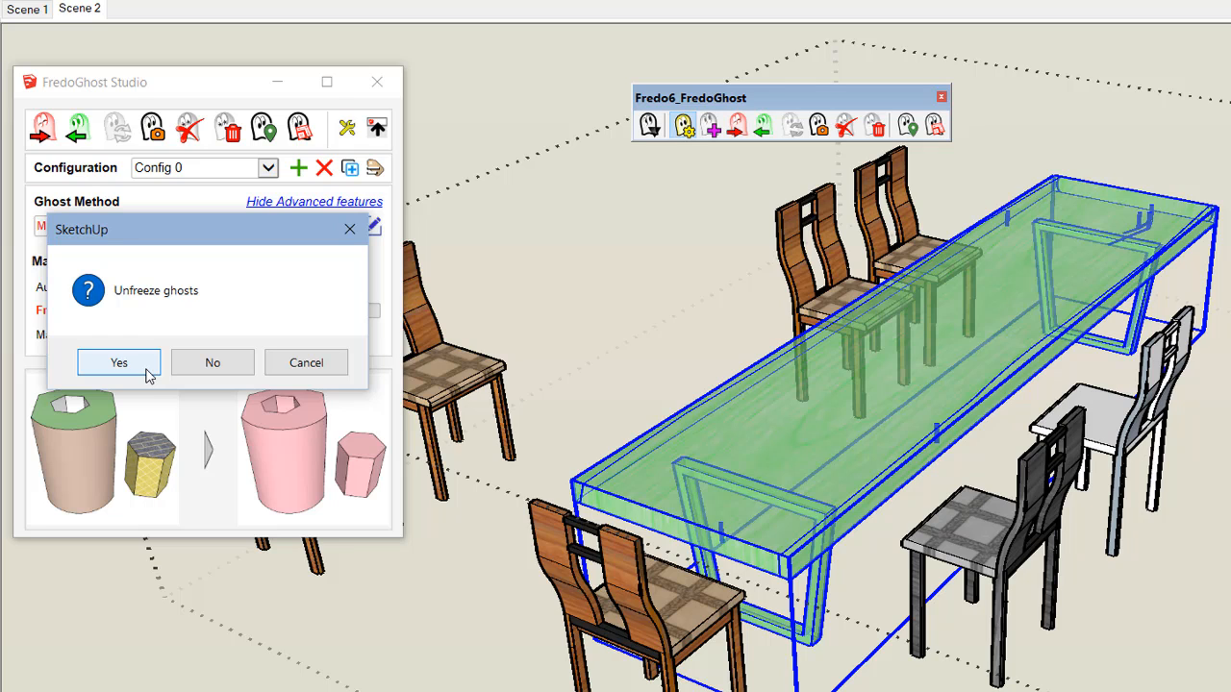
{"action": "left_click", "coordinate": [147, 369]}
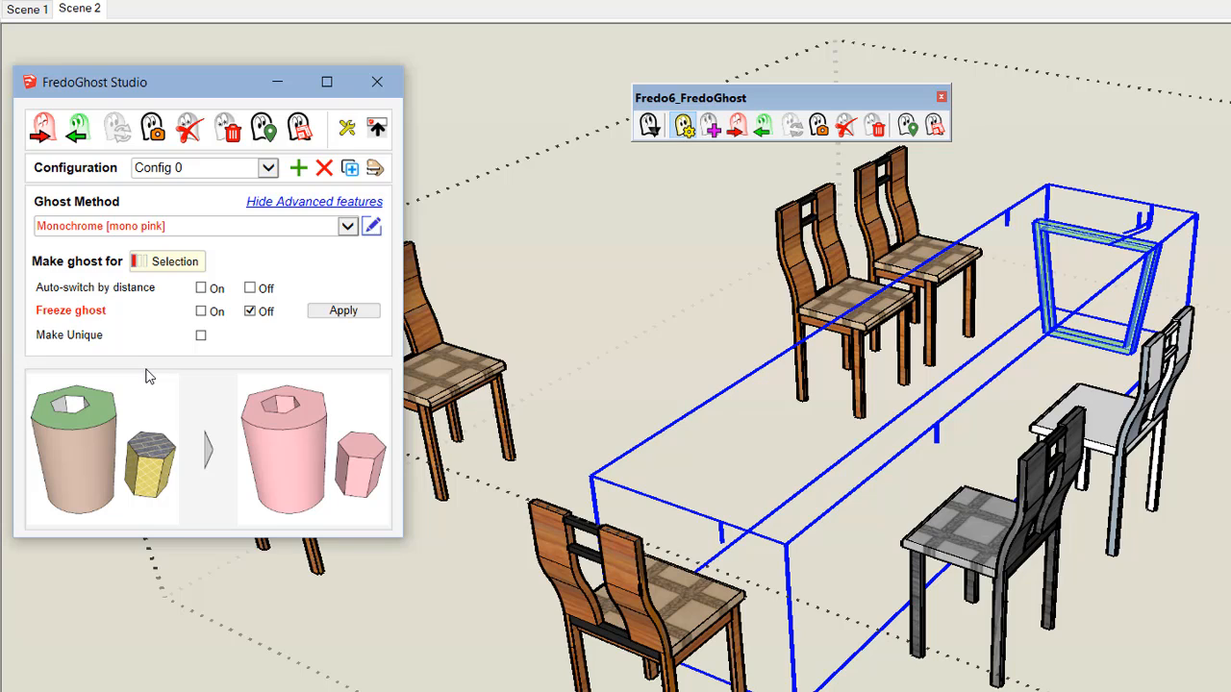
Compare the table's real and ghost versions by switching between them twice, ending on the ghost, and clear the selection.
{"action": "left_click", "coordinate": [1230, 318]}
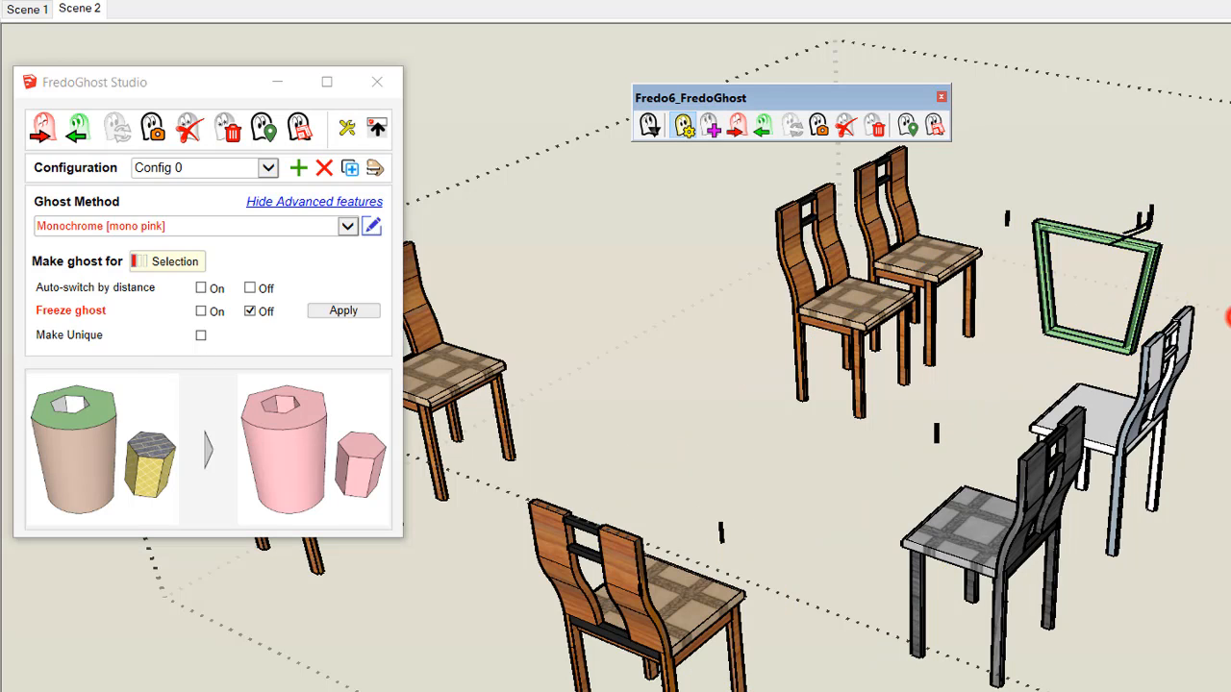
{"action": "left_click", "coordinate": [1110, 242]}
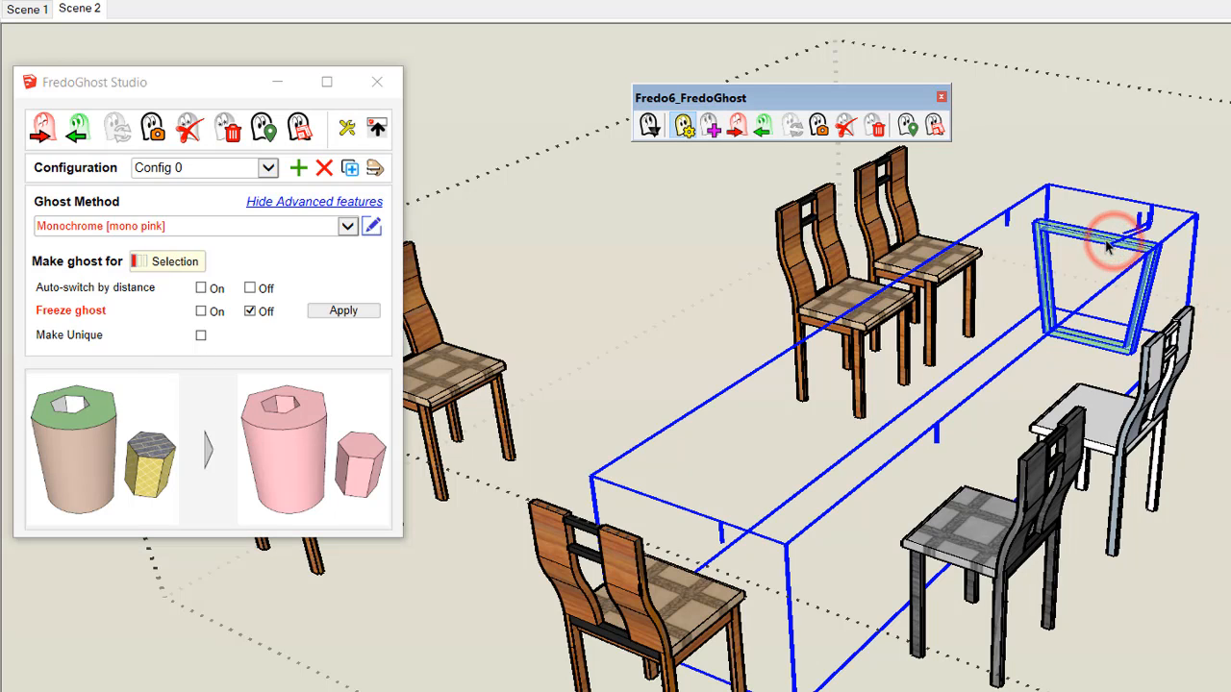
{"action": "left_click", "coordinate": [766, 133]}
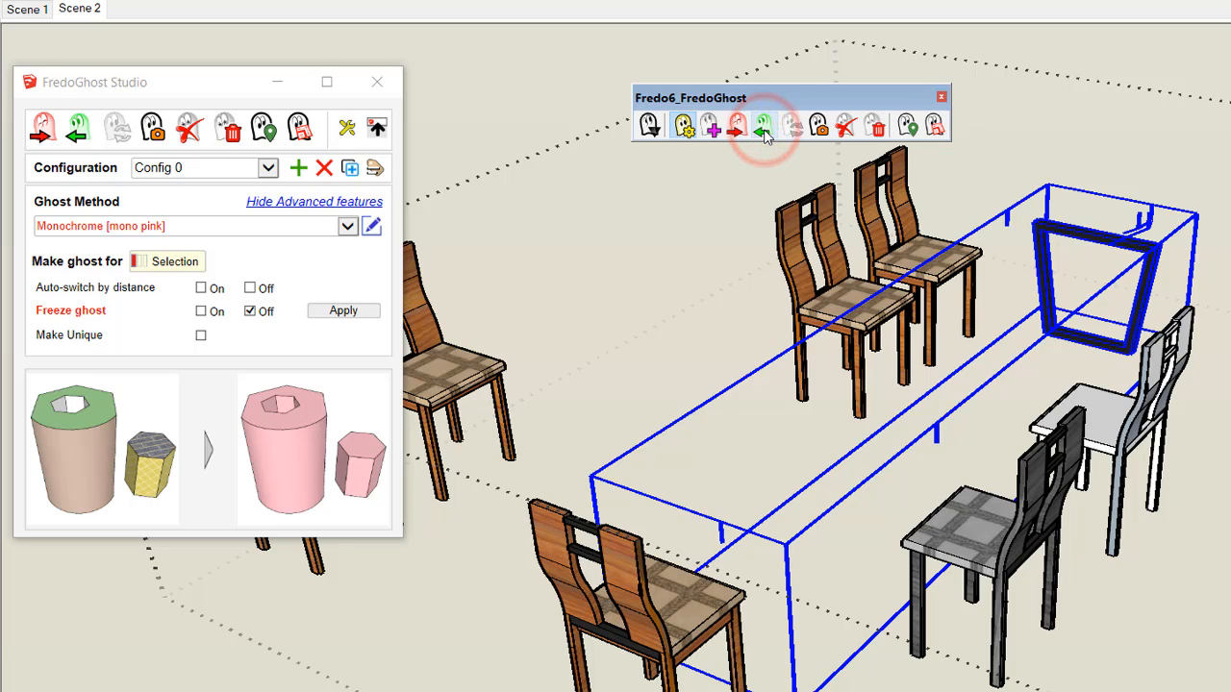
{"action": "left_click", "coordinate": [738, 129]}
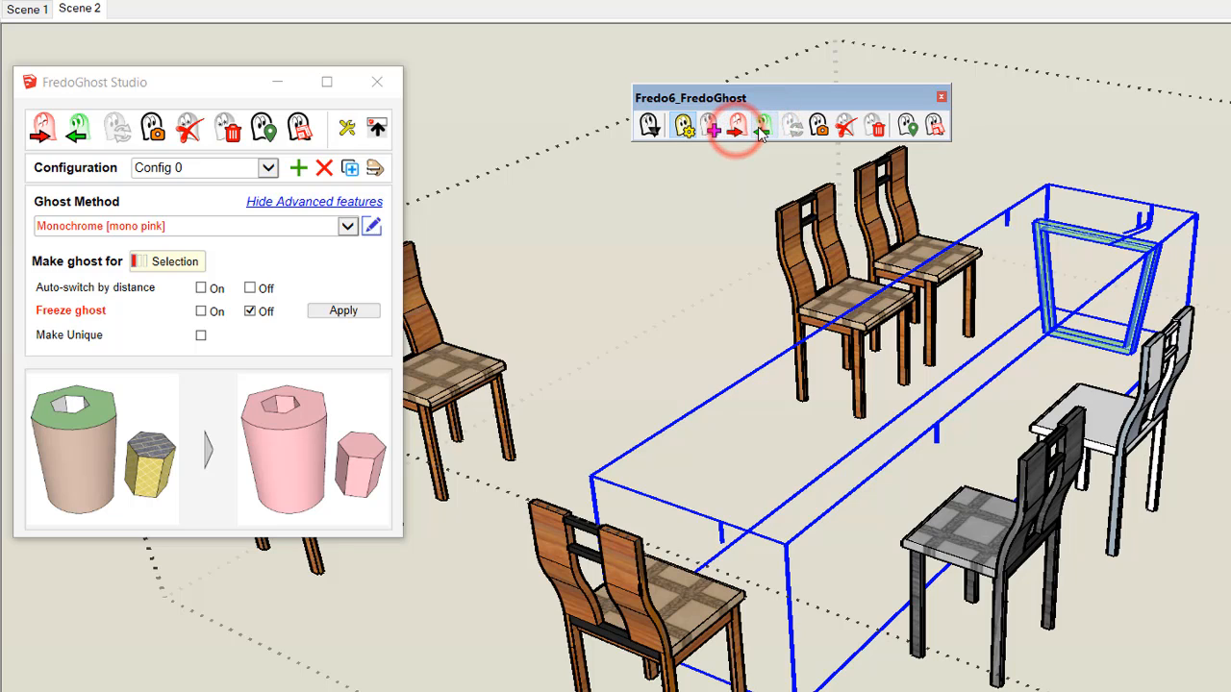
{"action": "left_click", "coordinate": [763, 129]}
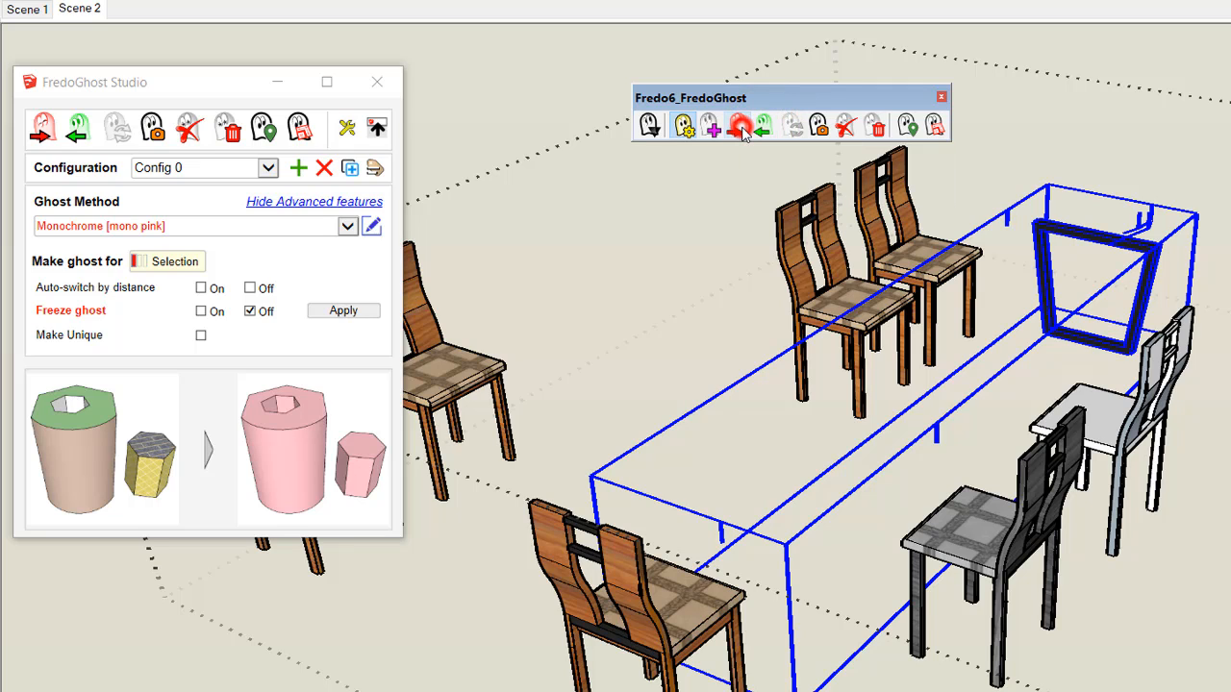
{"action": "left_click", "coordinate": [737, 129]}
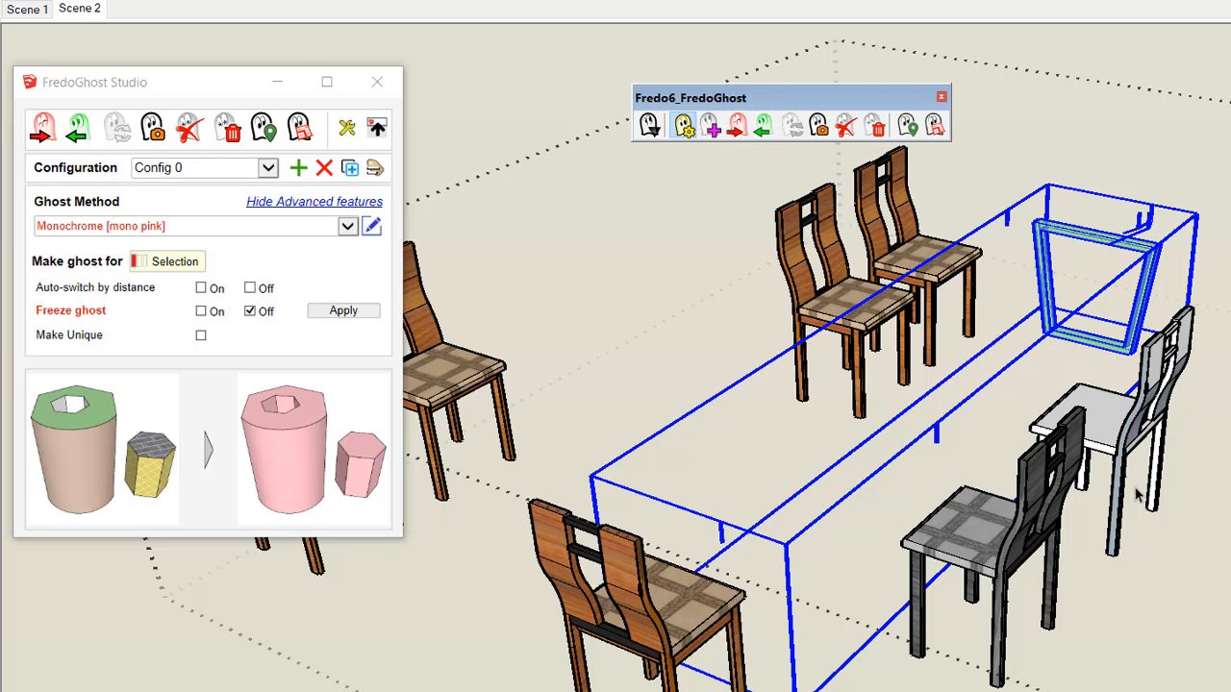
{"action": "left_click", "coordinate": [1193, 566]}
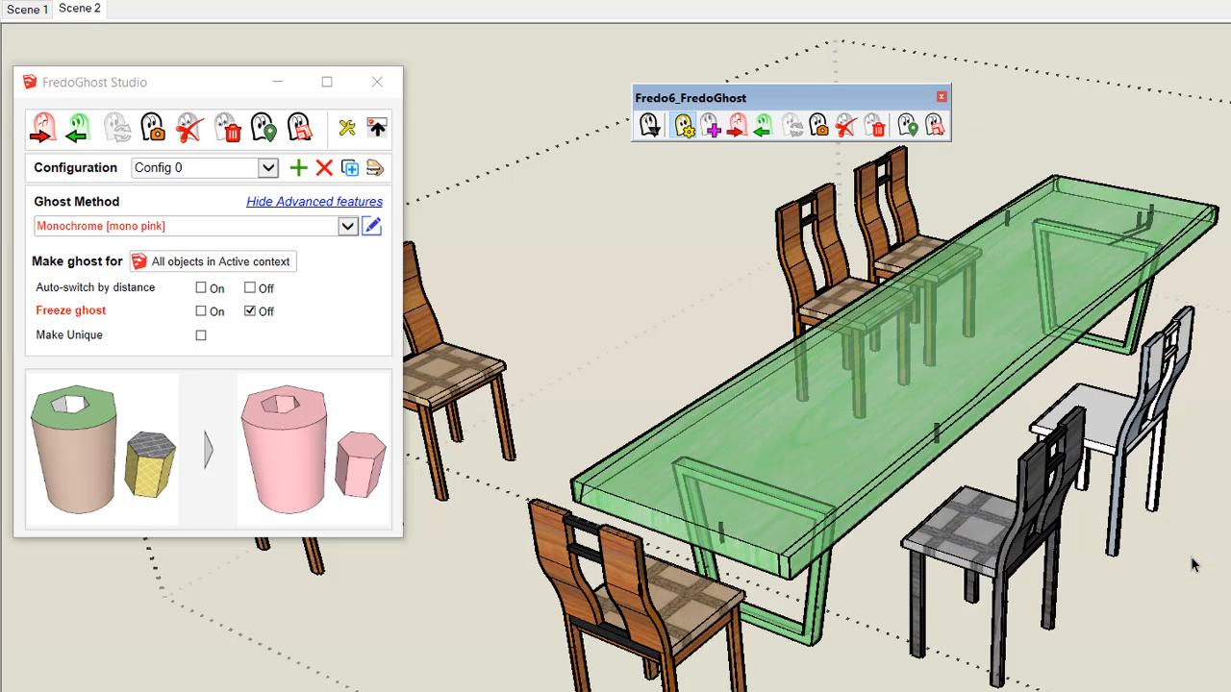
Undo the edits to the table until both leg frames and the tabletop are restored in its real version, and leave the component.
{"action": "key", "text": "ctrl+z"}
{"action": "key", "text": "ctrl+z"}
{"action": "key", "text": "ctrl+z"}
{"action": "key", "text": "ctrl+z"}
{"action": "key", "text": "ctrl+z"}
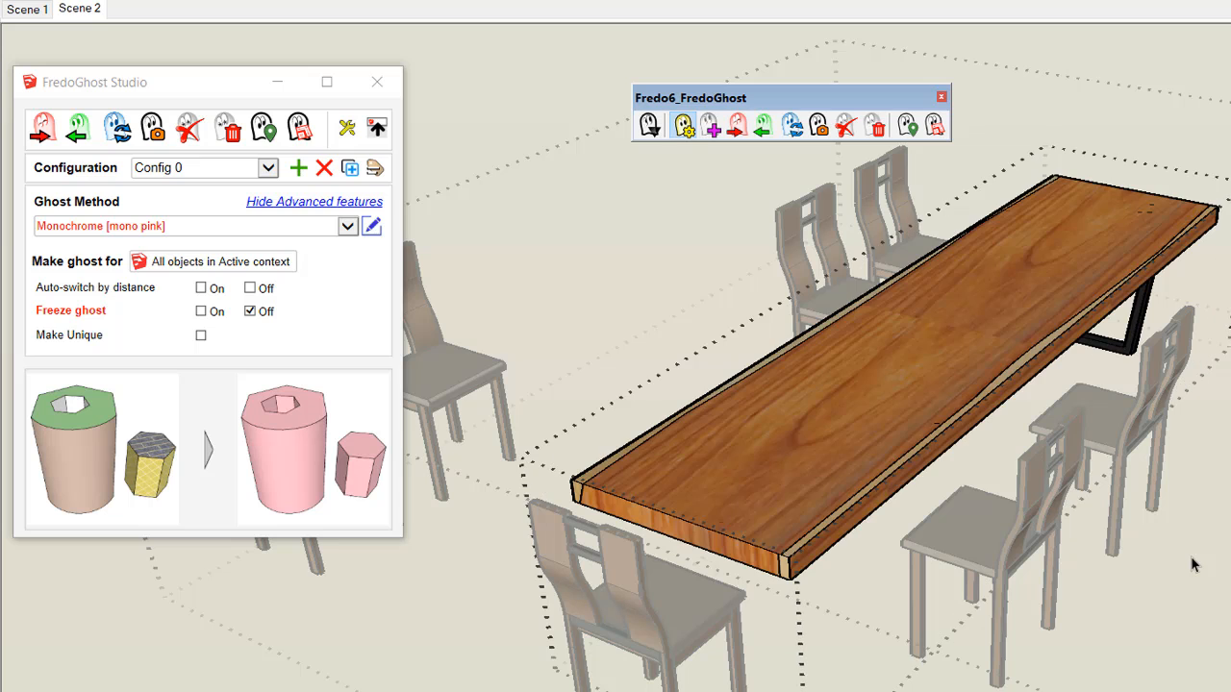
{"action": "key", "text": "ctrl+z"}
{"action": "key", "text": "ctrl+z"}
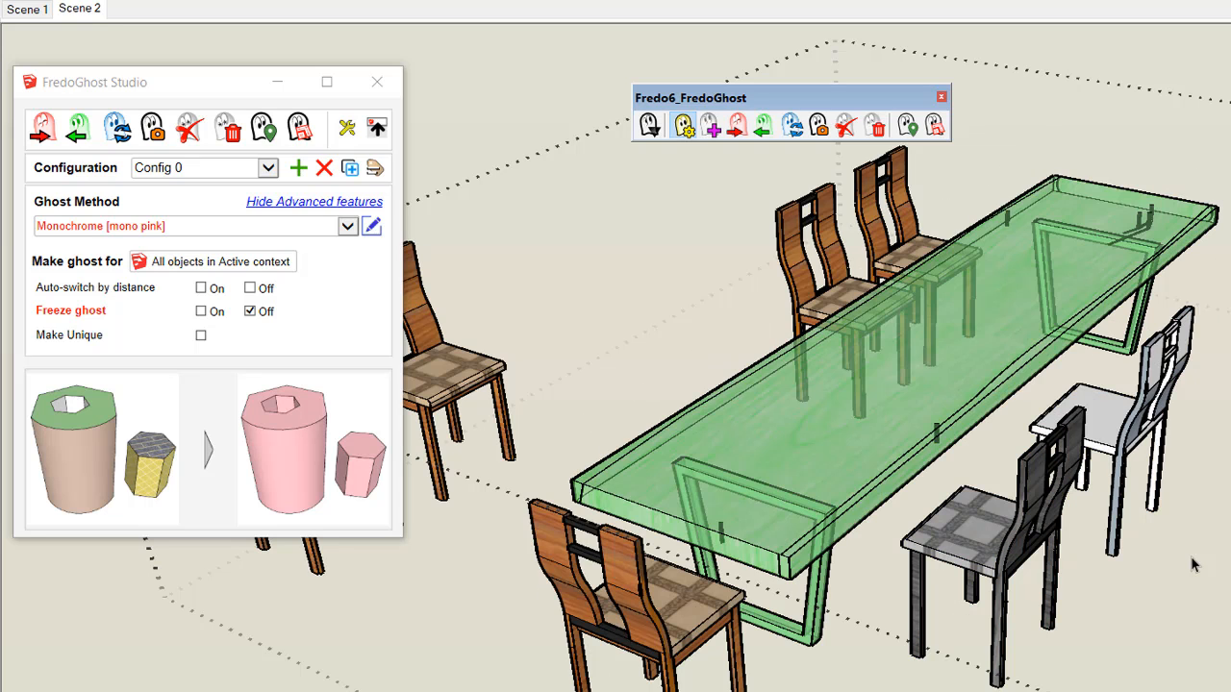
{"action": "key", "text": "ctrl+z"}
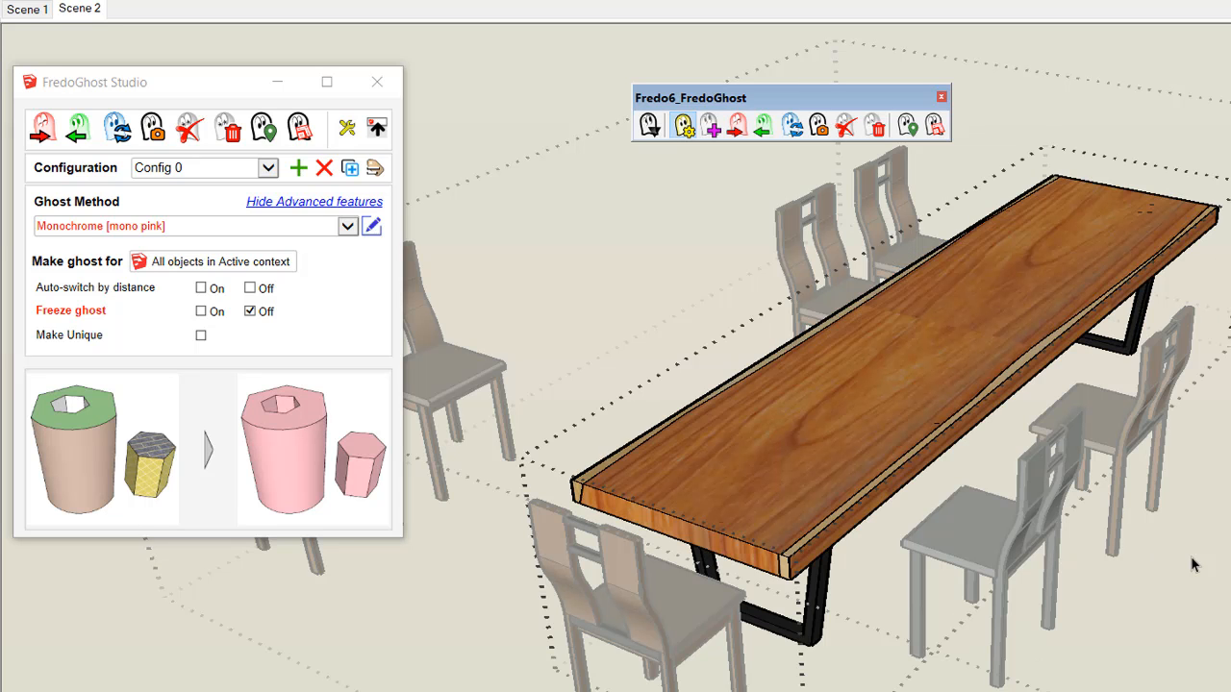
{"action": "left_click", "coordinate": [1192, 564]}
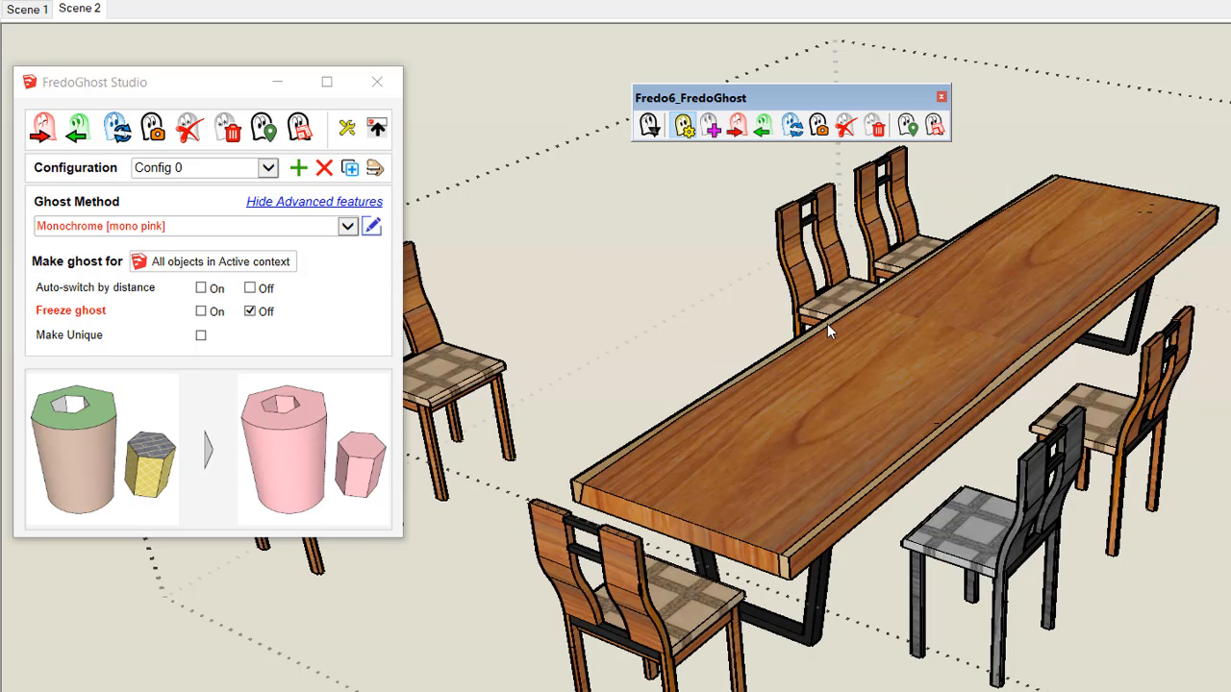
Clear the Freeze ghost Off option and ghost only the selected table with the Monochrome [mono pink] method.
{"action": "left_click", "coordinate": [869, 384]}
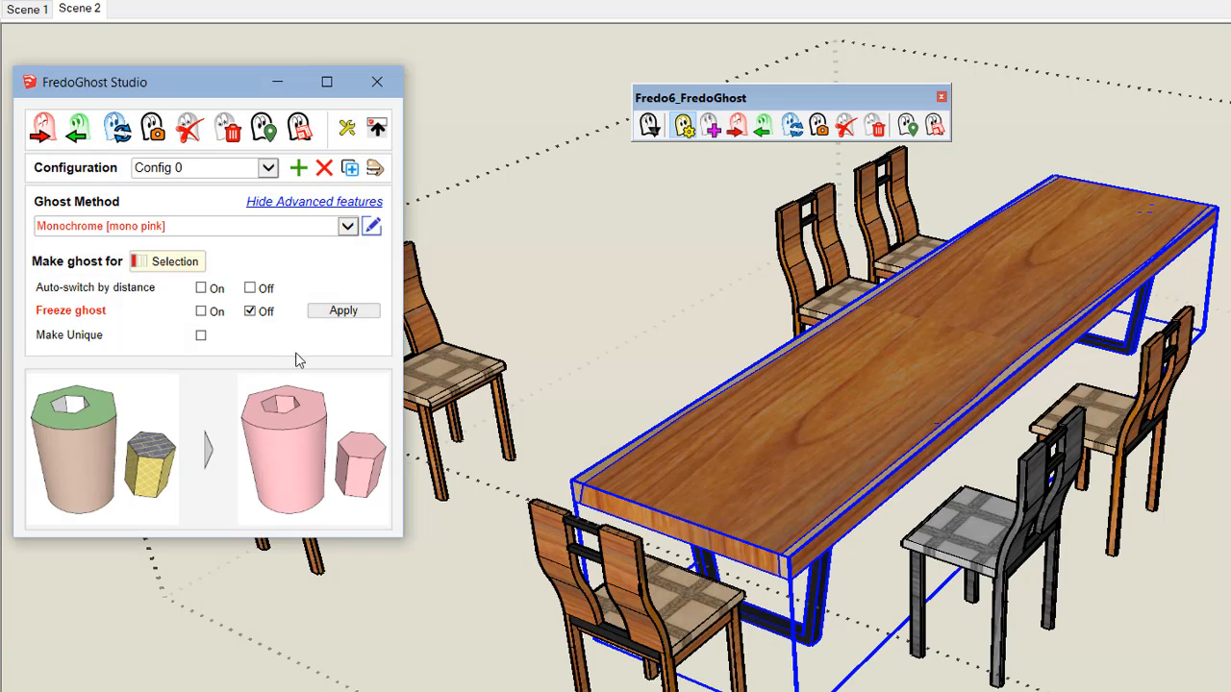
{"action": "left_click", "coordinate": [250, 312]}
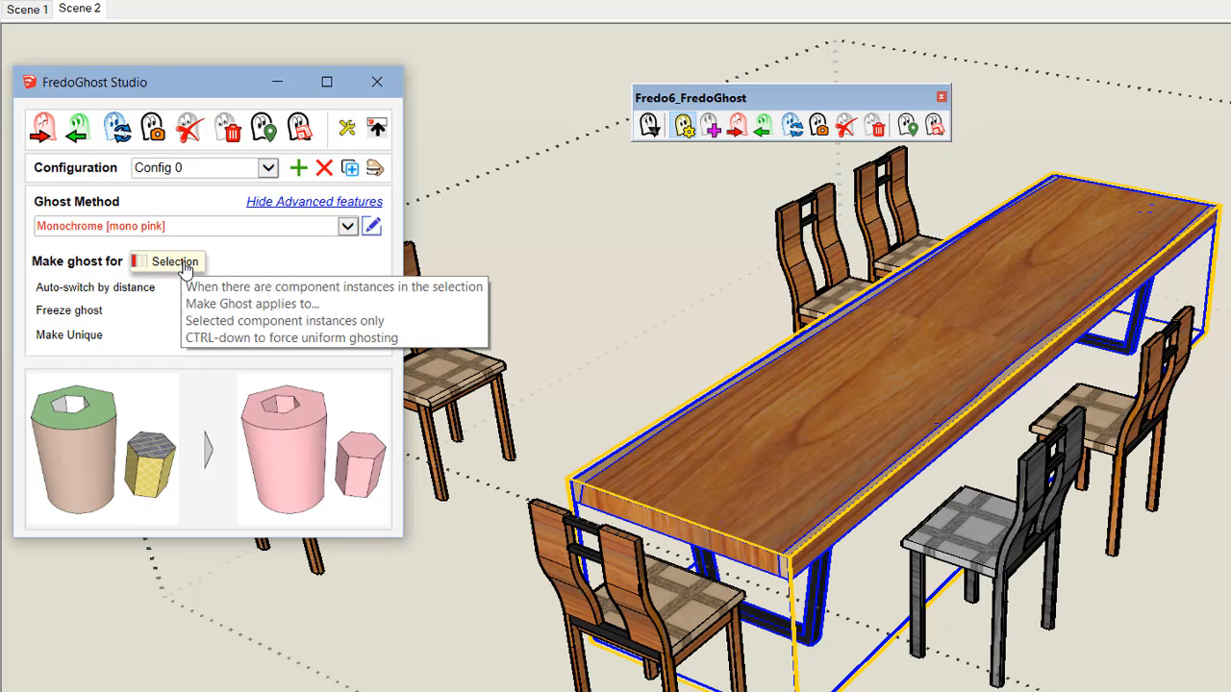
{"action": "left_click", "coordinate": [175, 262]}
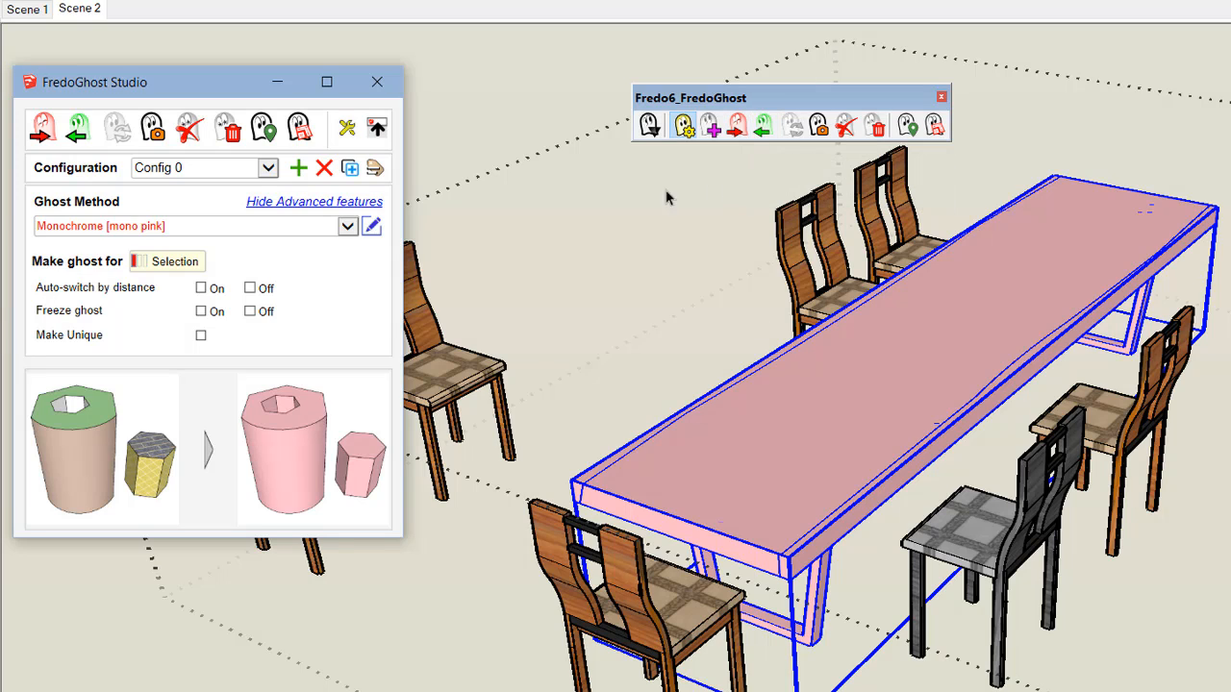
Freeze the table's pink ghost by applying Freeze ghost On to it, and clear the selection.
{"action": "left_click", "coordinate": [201, 313]}
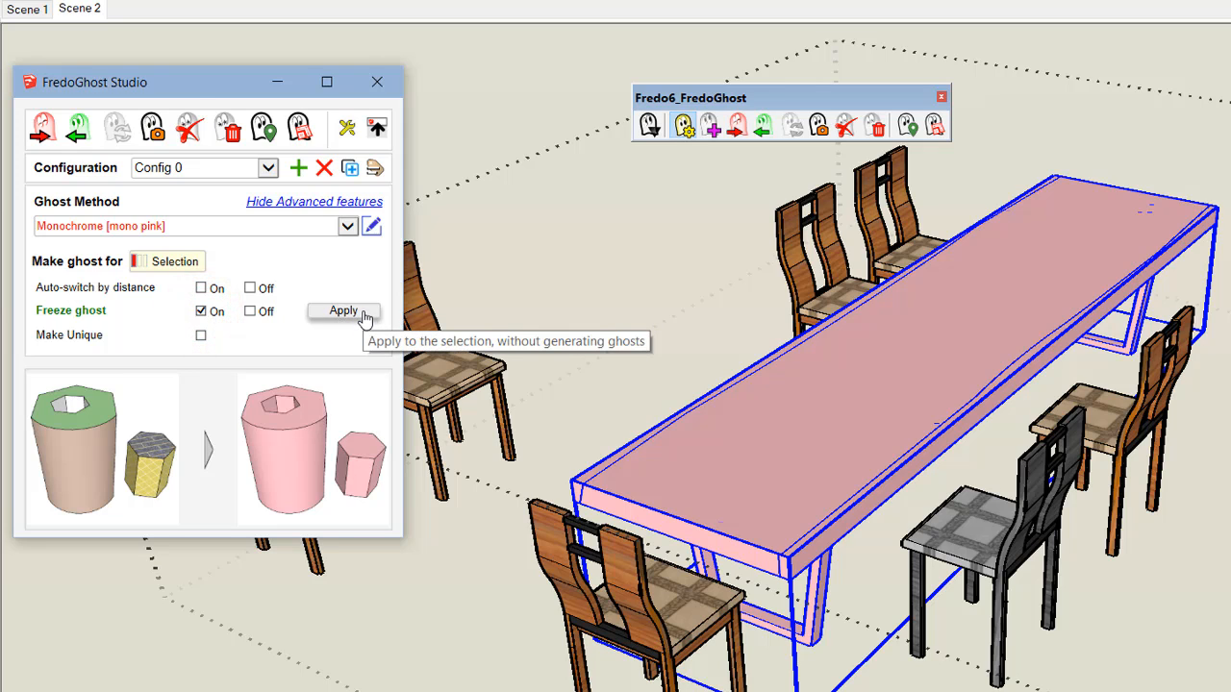
{"action": "left_click", "coordinate": [364, 315]}
{"action": "left_click", "coordinate": [142, 366]}
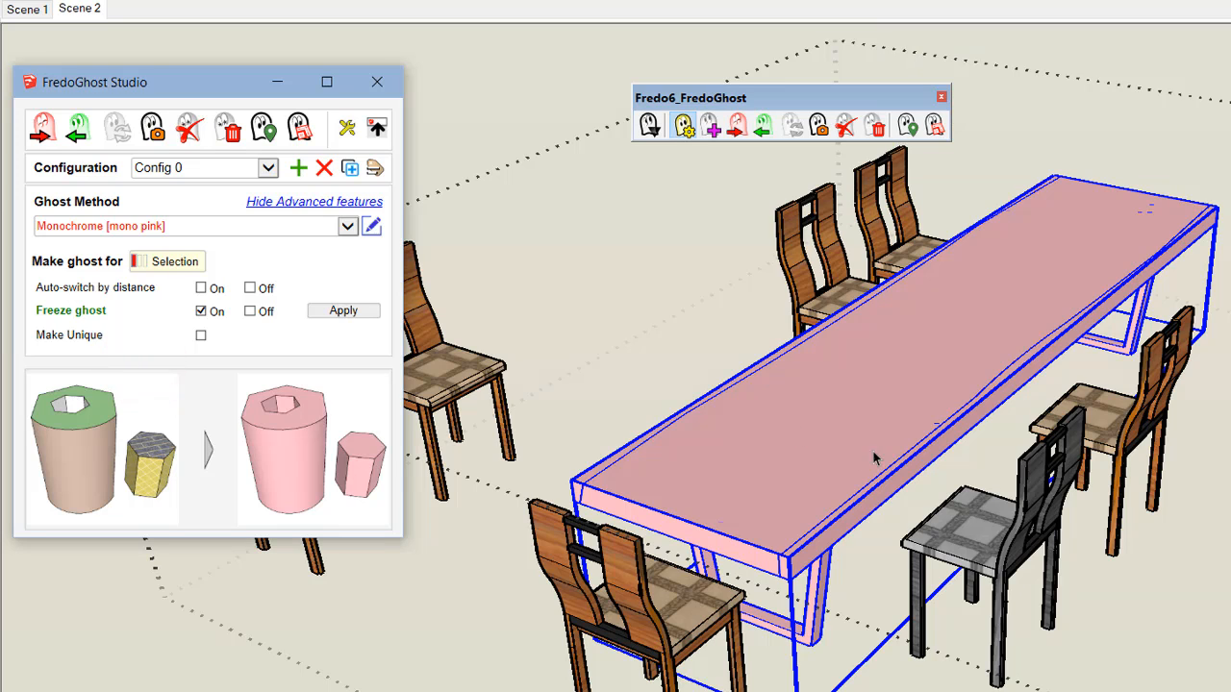
{"action": "left_click", "coordinate": [975, 453]}
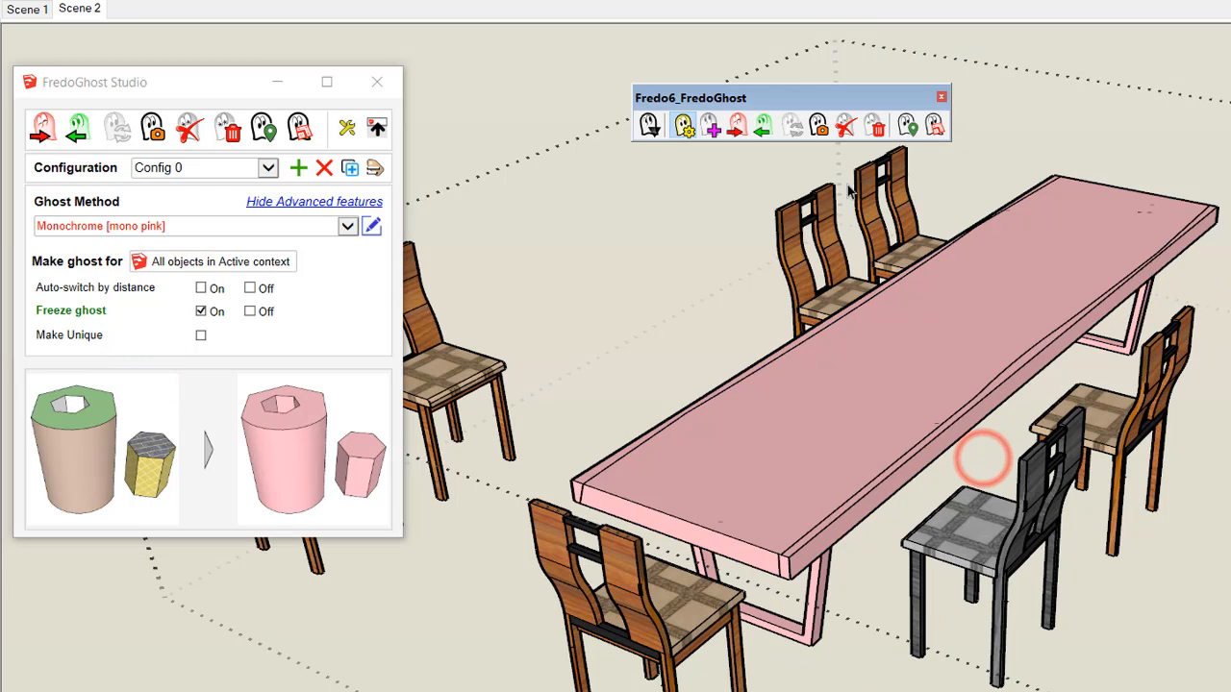
Switch all objects to their real versions and delete the front leg frame inside the table.
{"action": "left_click", "coordinate": [764, 131]}
{"action": "double_click", "coordinate": [813, 462]}
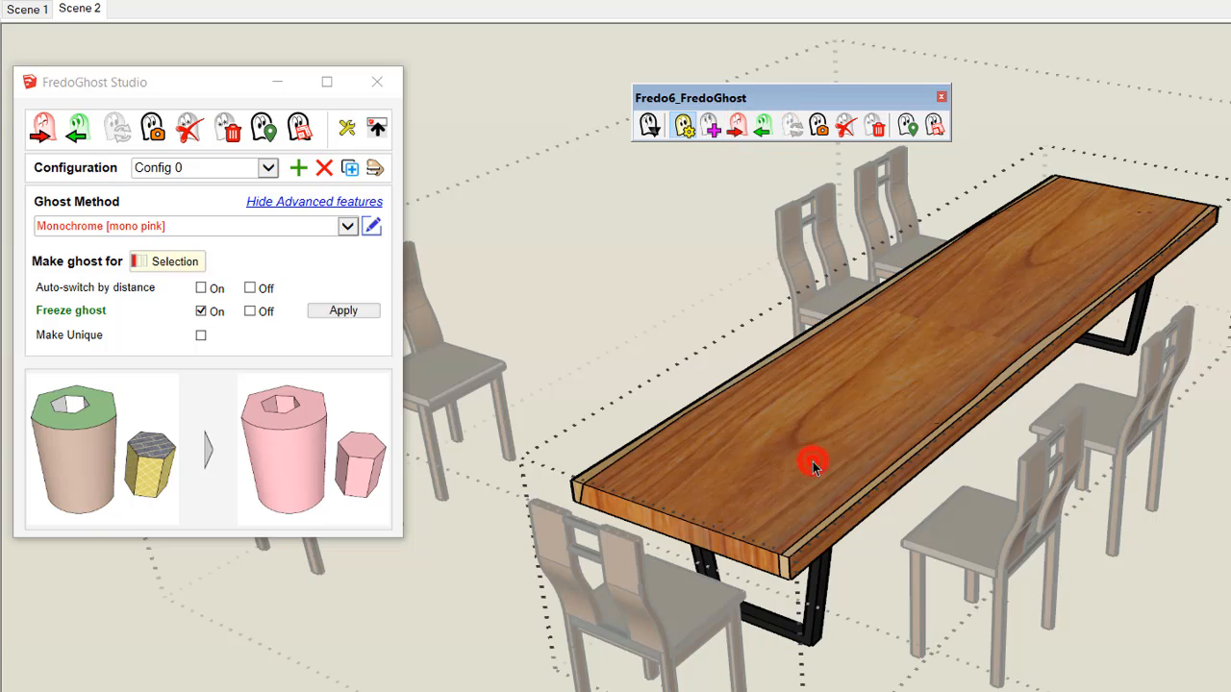
{"action": "left_click", "coordinate": [818, 575]}
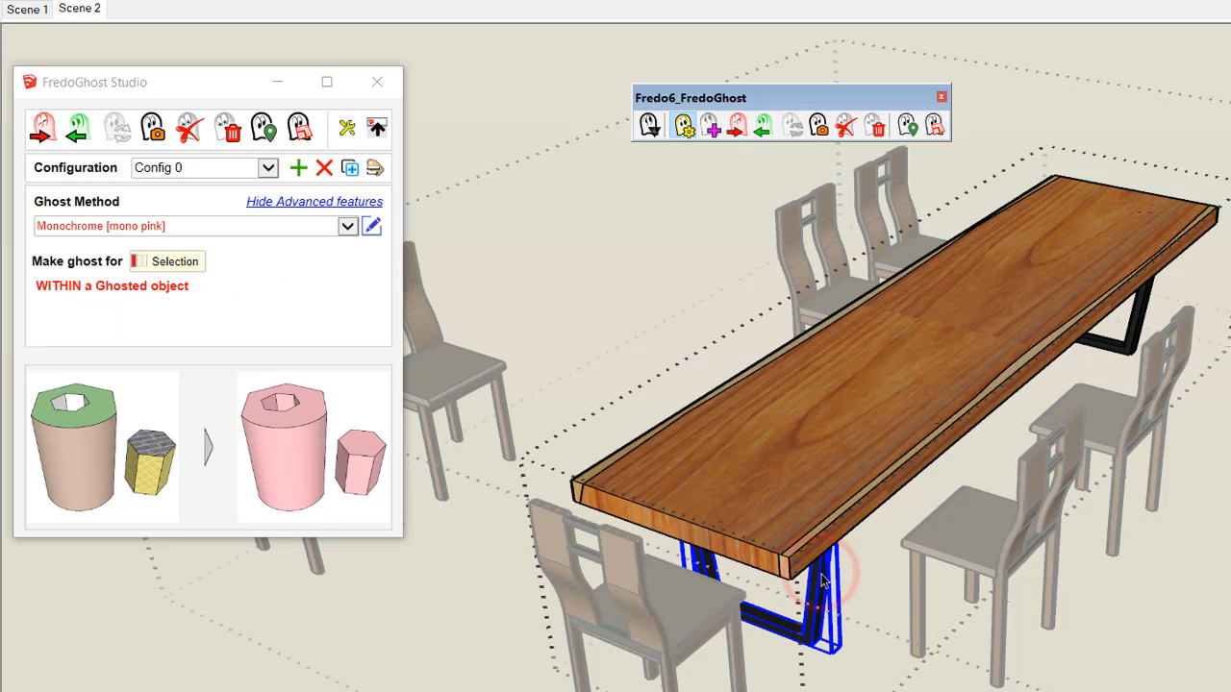
{"action": "key", "text": "Delete"}
{"action": "left_click", "coordinate": [889, 661]}
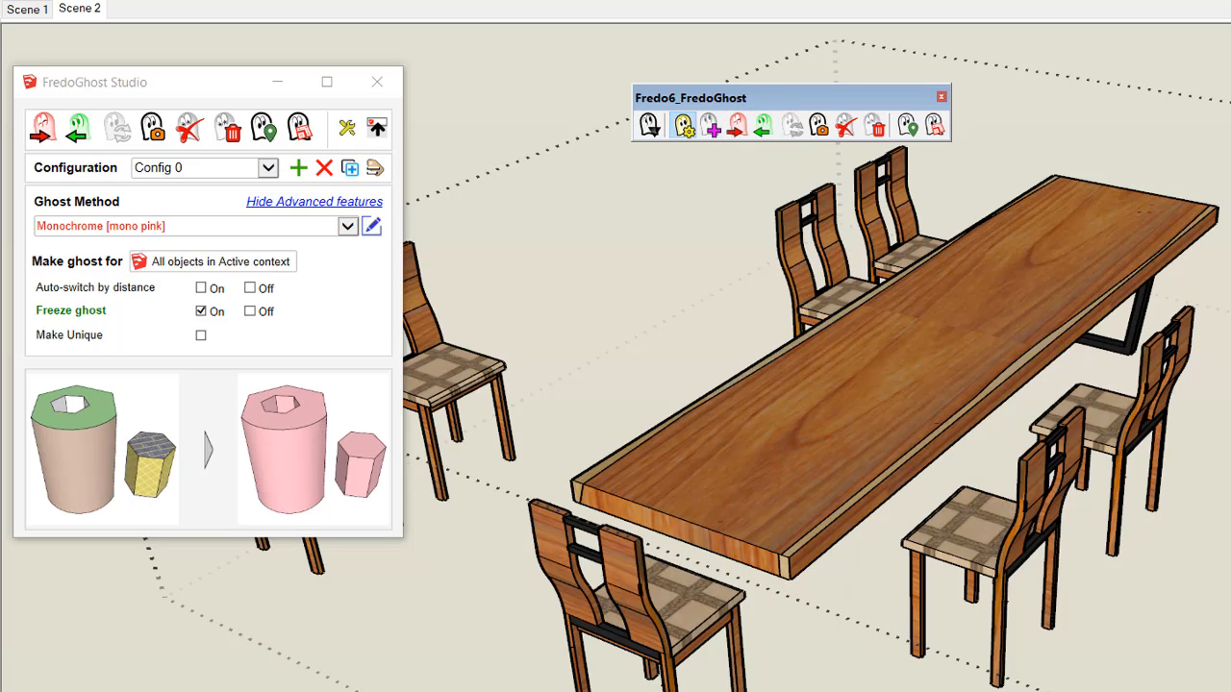
Compare the table's frozen ghost with its edited real version by switching between them, ending on the ghost.
{"action": "left_click", "coordinate": [868, 437]}
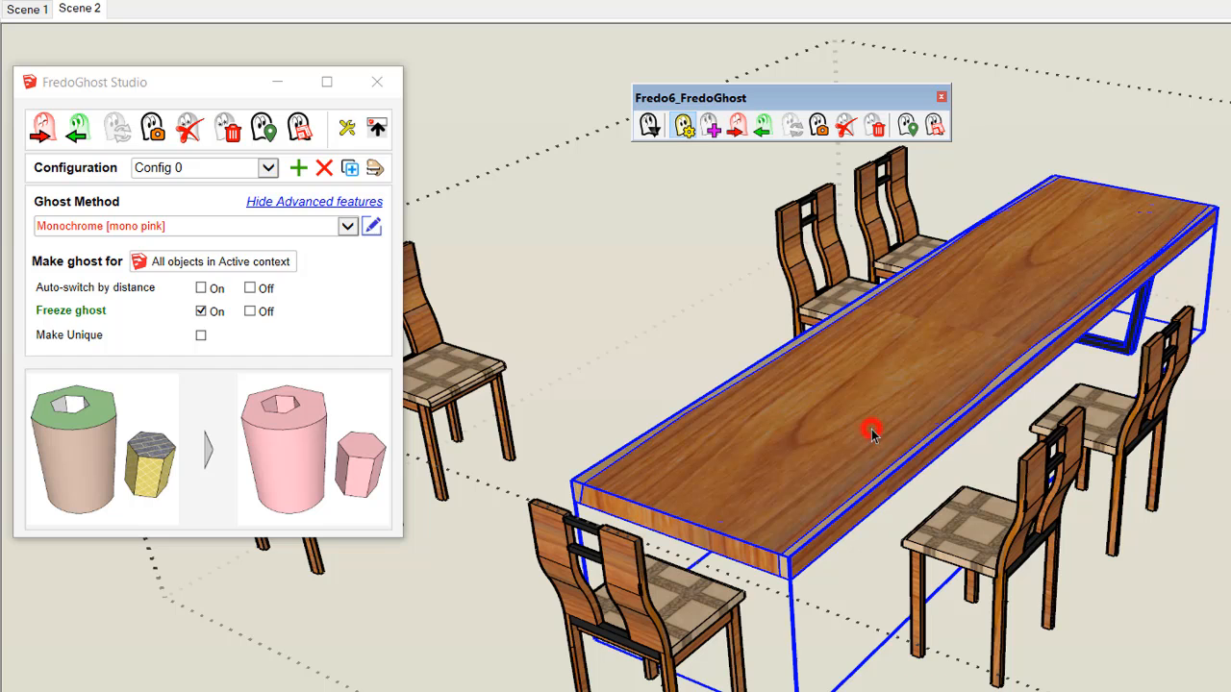
{"action": "left_click", "coordinate": [737, 133]}
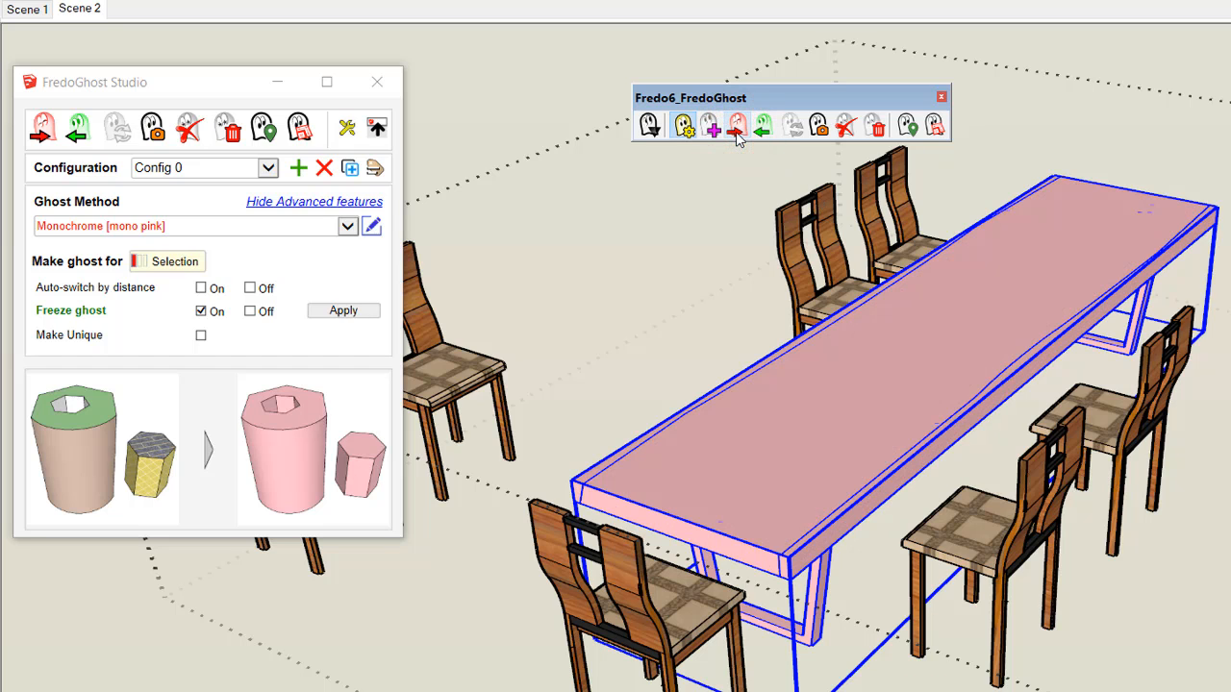
{"action": "left_click", "coordinate": [763, 128]}
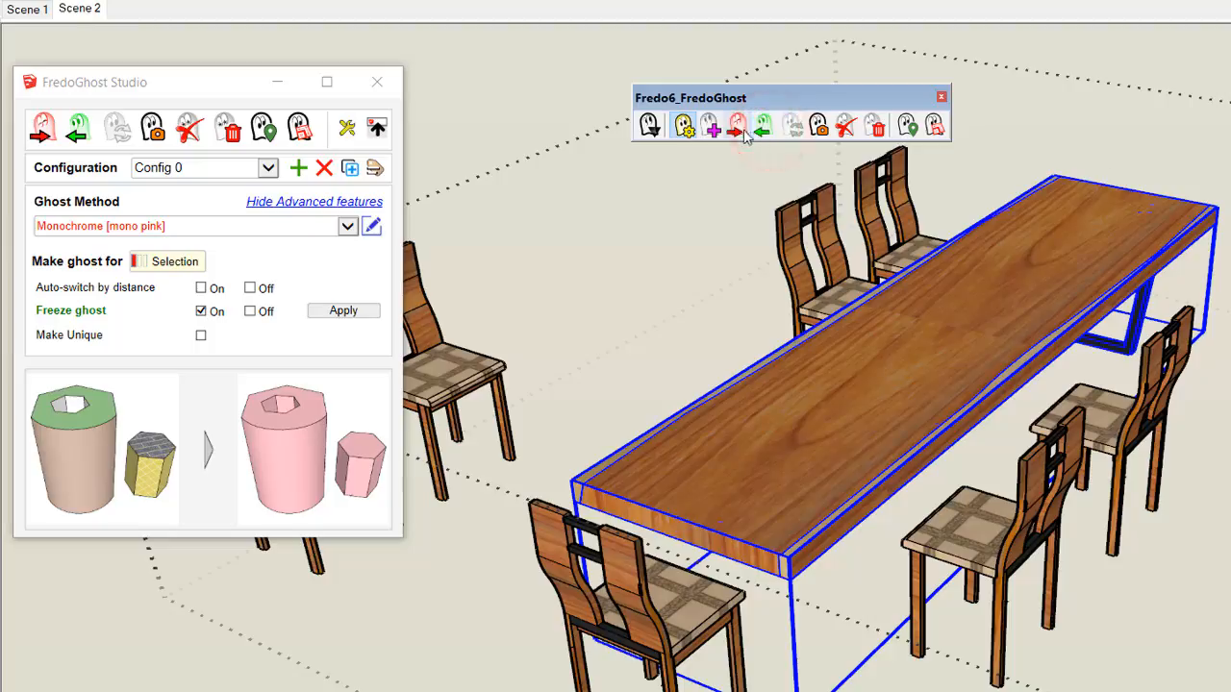
{"action": "left_click", "coordinate": [738, 130]}
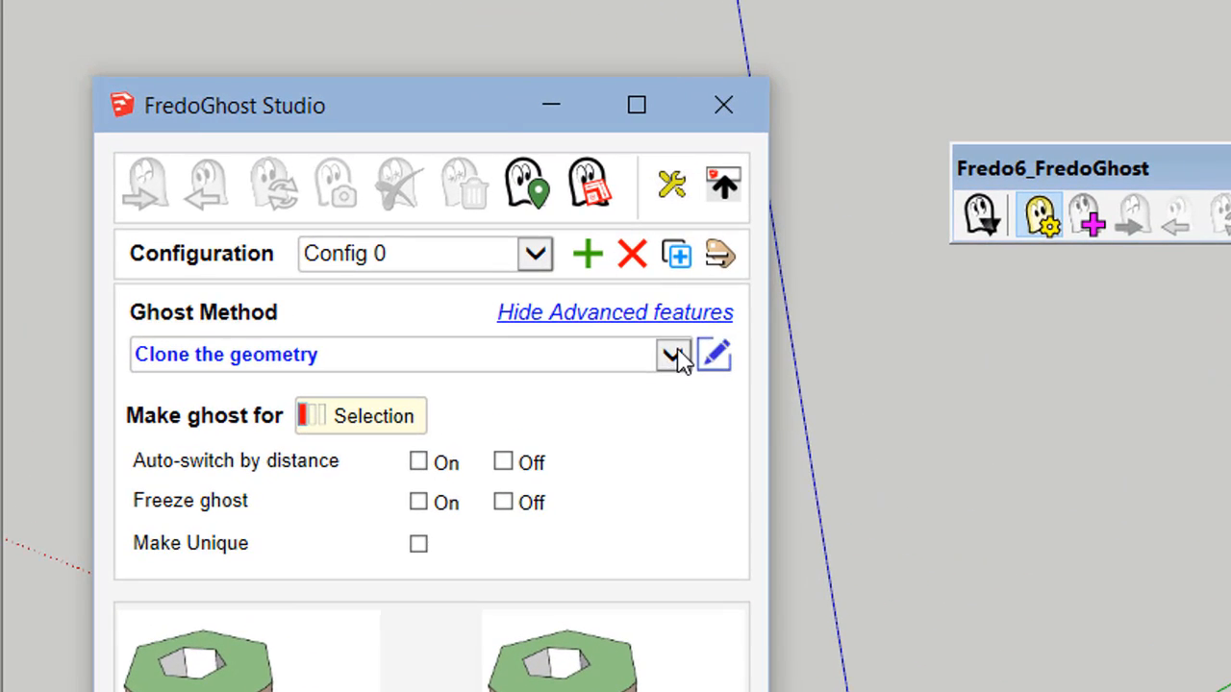
Make a frozen ghost of the selected box using the Clone the geometry method with Freeze ghost On, and clear the selection.
{"action": "left_click", "coordinate": [598, 316]}
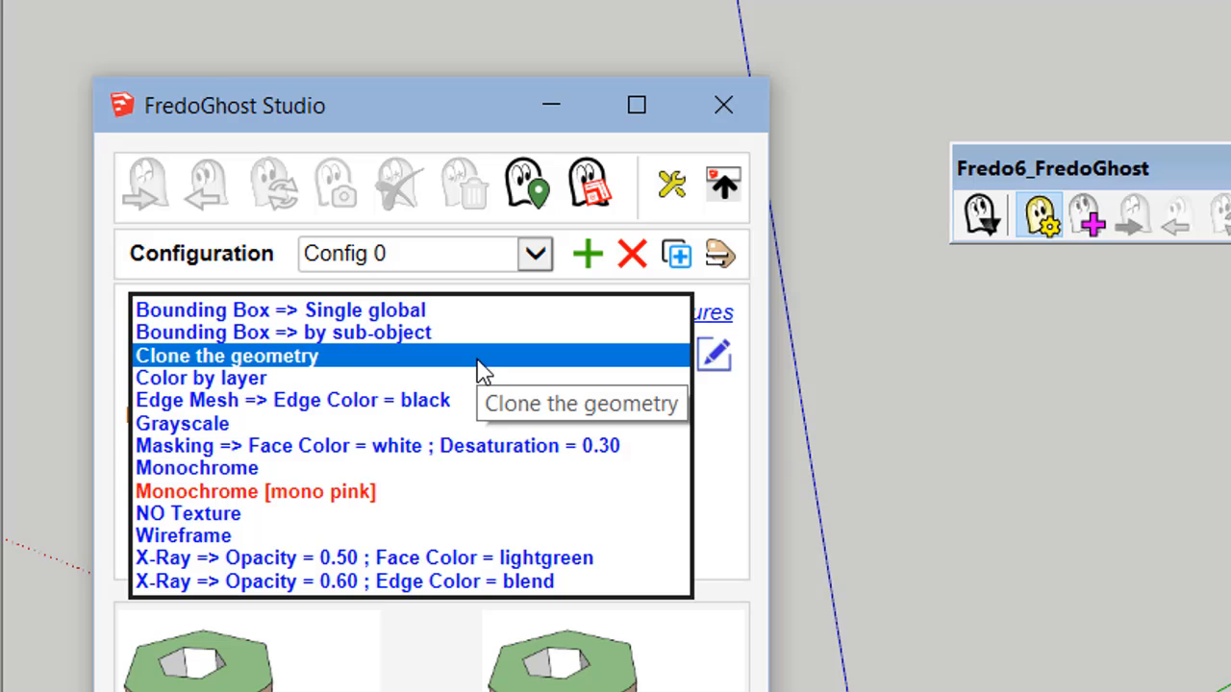
{"action": "left_click", "coordinate": [285, 360]}
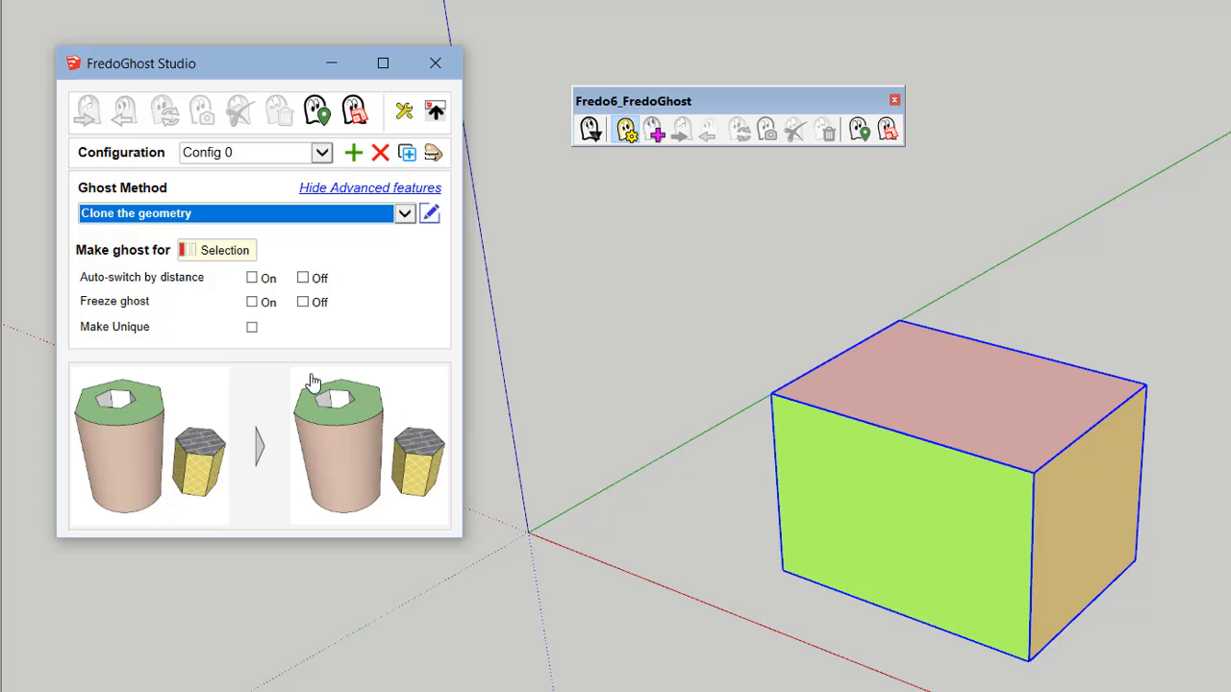
{"action": "left_click", "coordinate": [253, 303]}
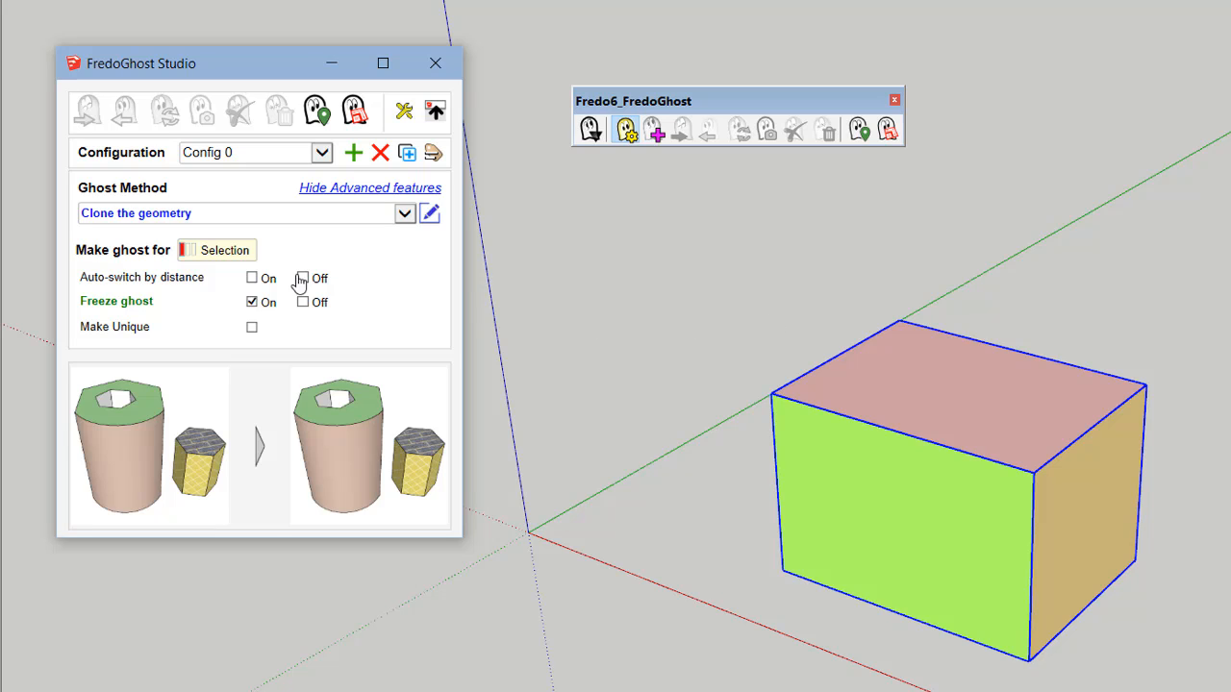
{"action": "left_click", "coordinate": [241, 253]}
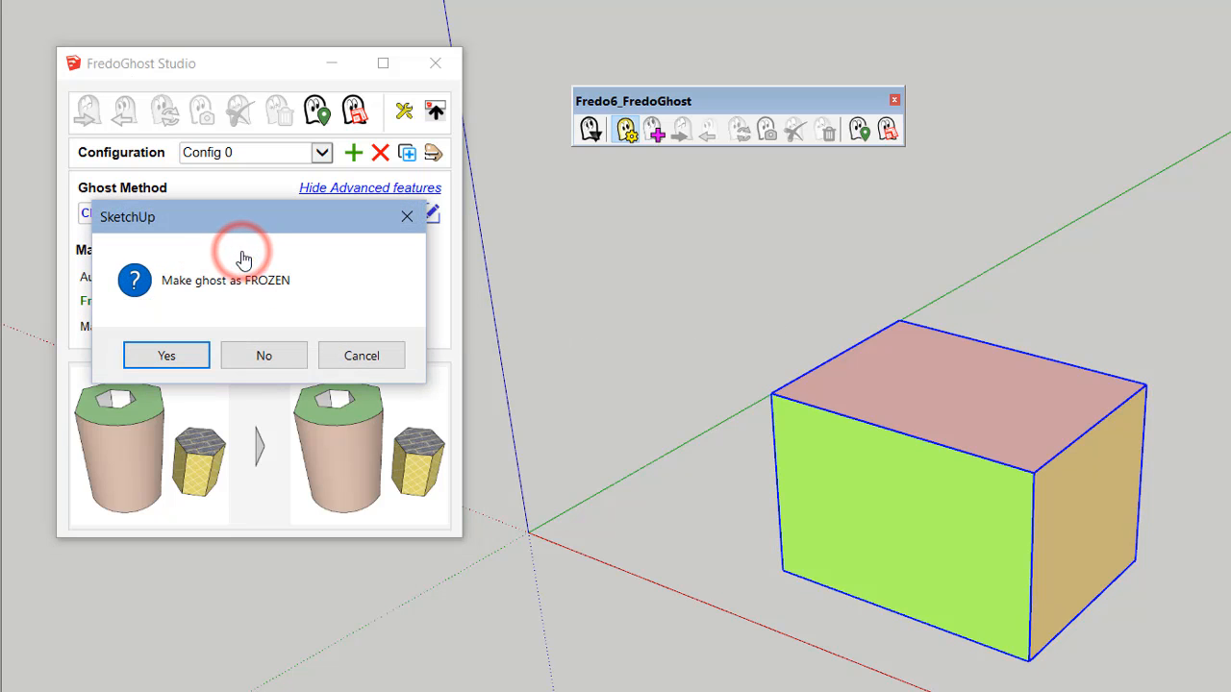
{"action": "left_click", "coordinate": [195, 360]}
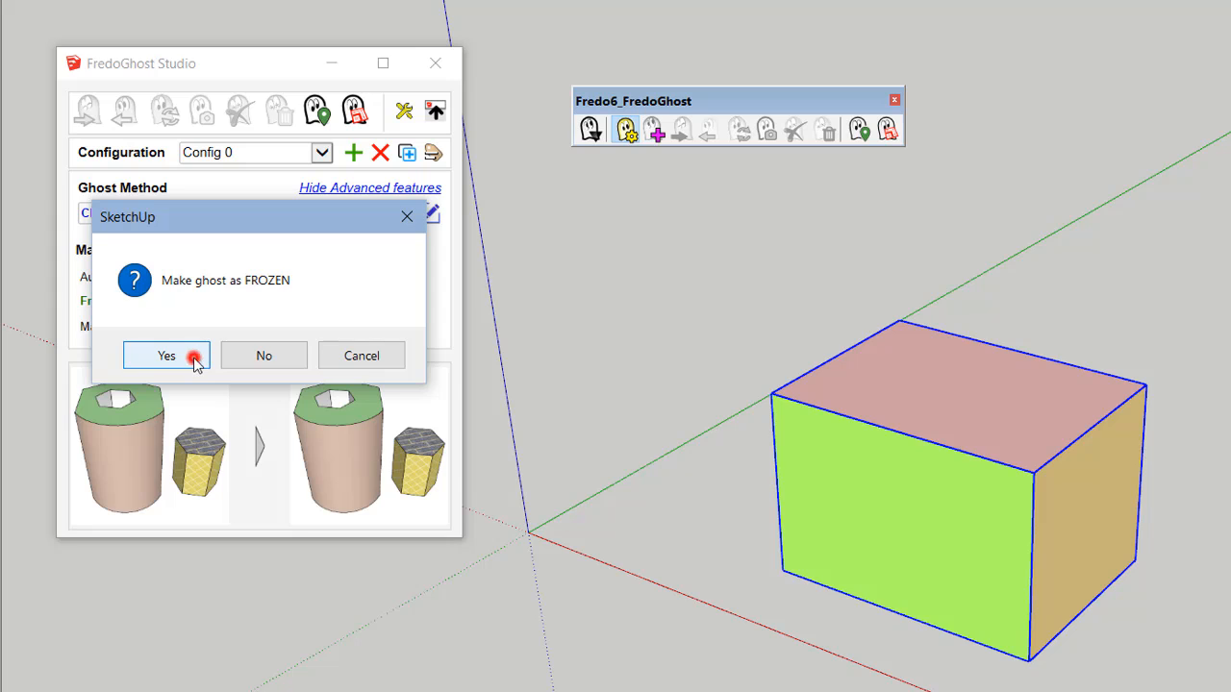
{"action": "left_click", "coordinate": [794, 303]}
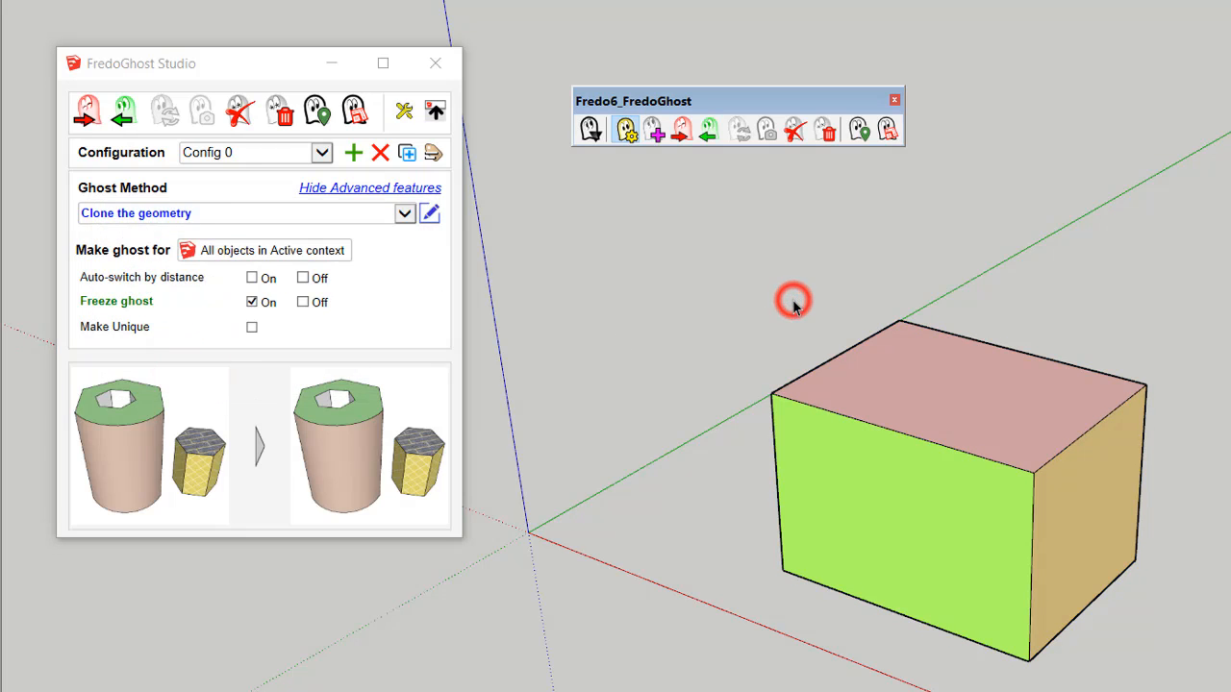
Round all the edges of the box's real version with a 6-segment Squircle profile, and show hidden geometry.
{"action": "left_click", "coordinate": [950, 402]}
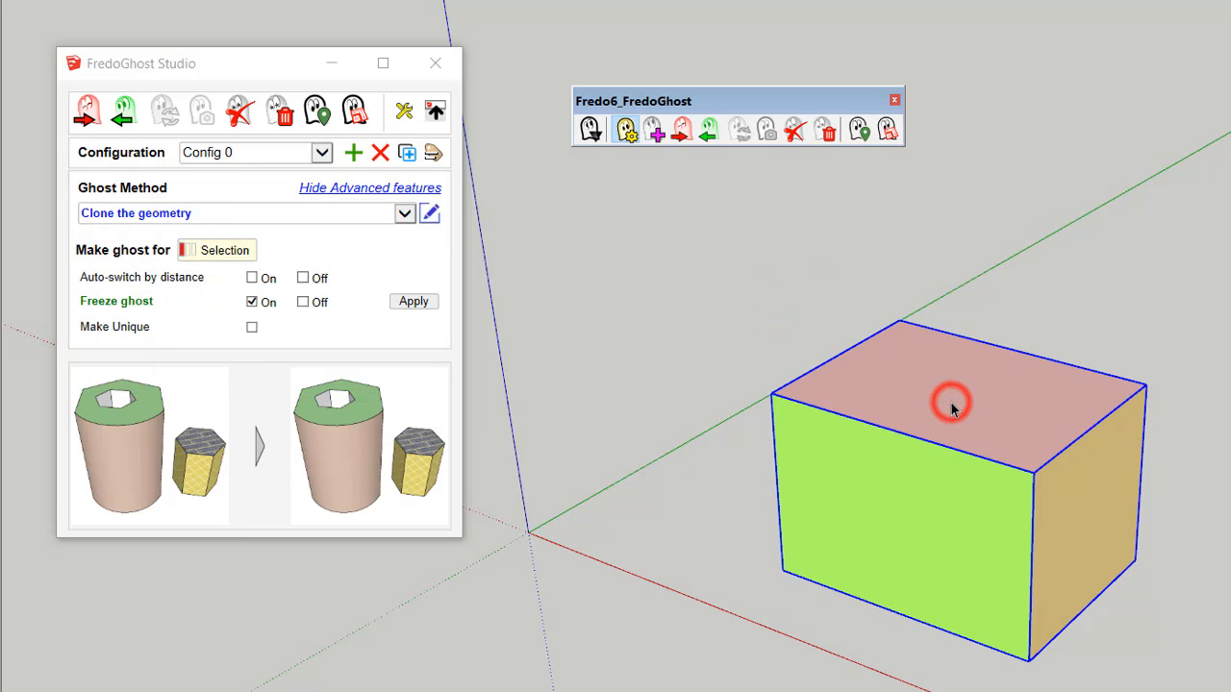
{"action": "left_click", "coordinate": [712, 140]}
{"action": "left_click", "coordinate": [996, 1]}
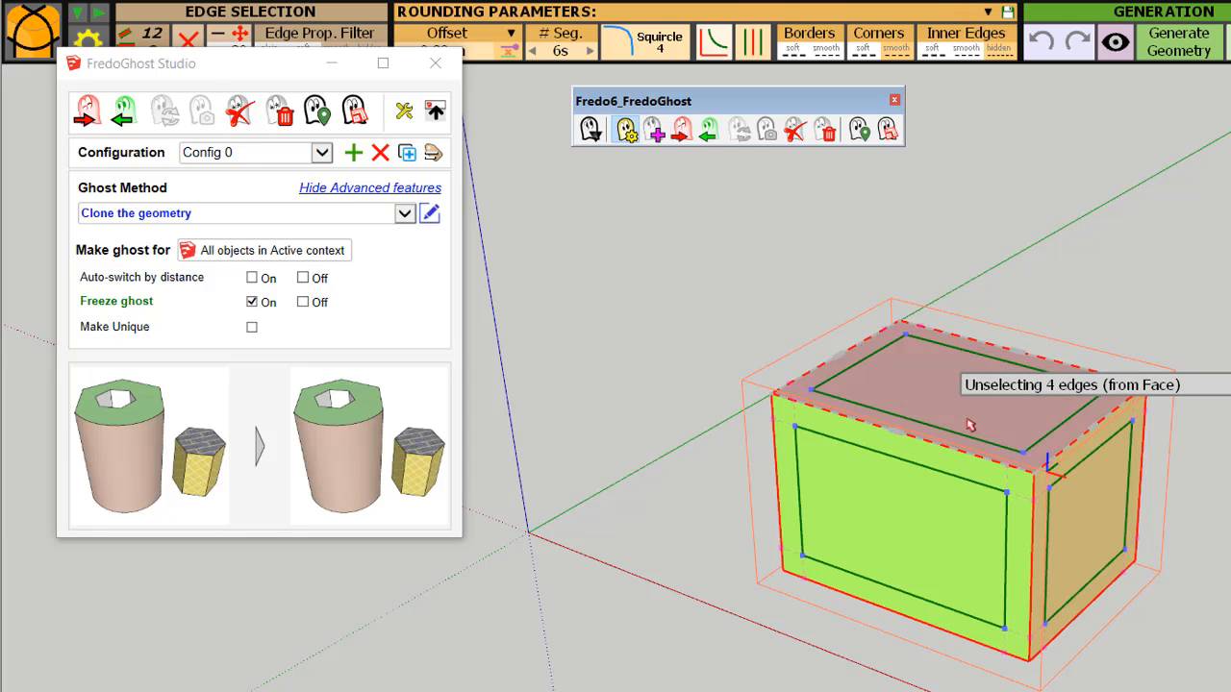
{"action": "left_click", "coordinate": [1040, 298]}
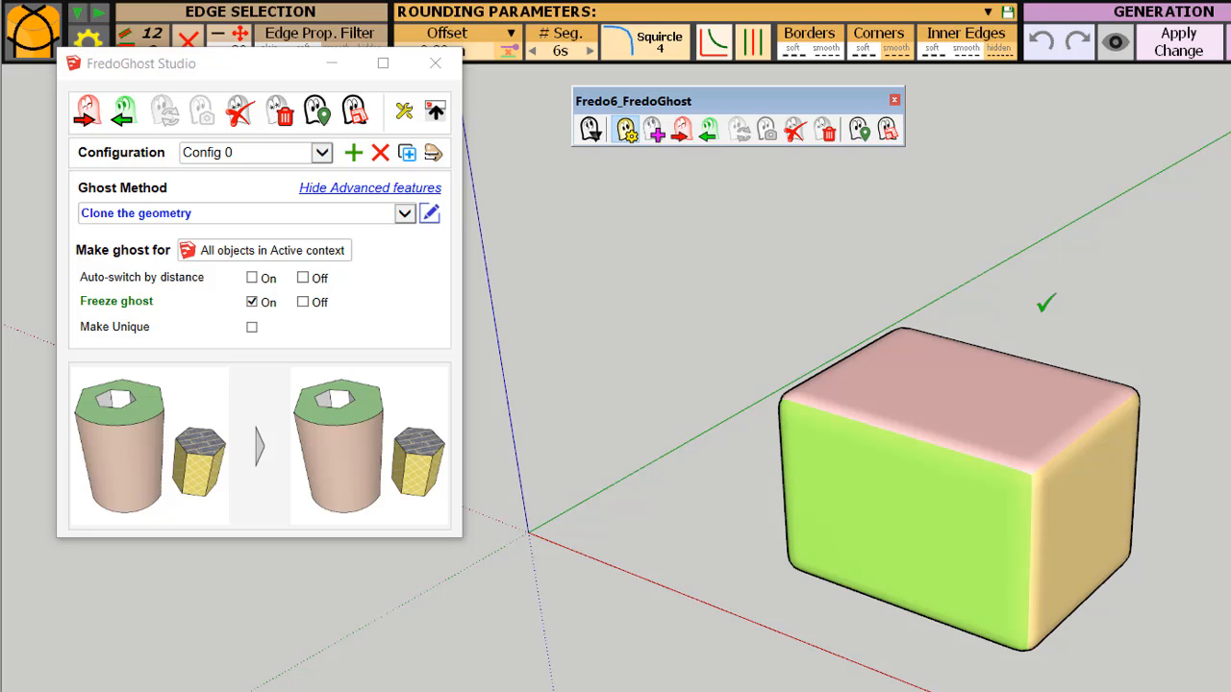
{"action": "key", "text": "alt+h"}
{"action": "left_click", "coordinate": [1043, 303]}
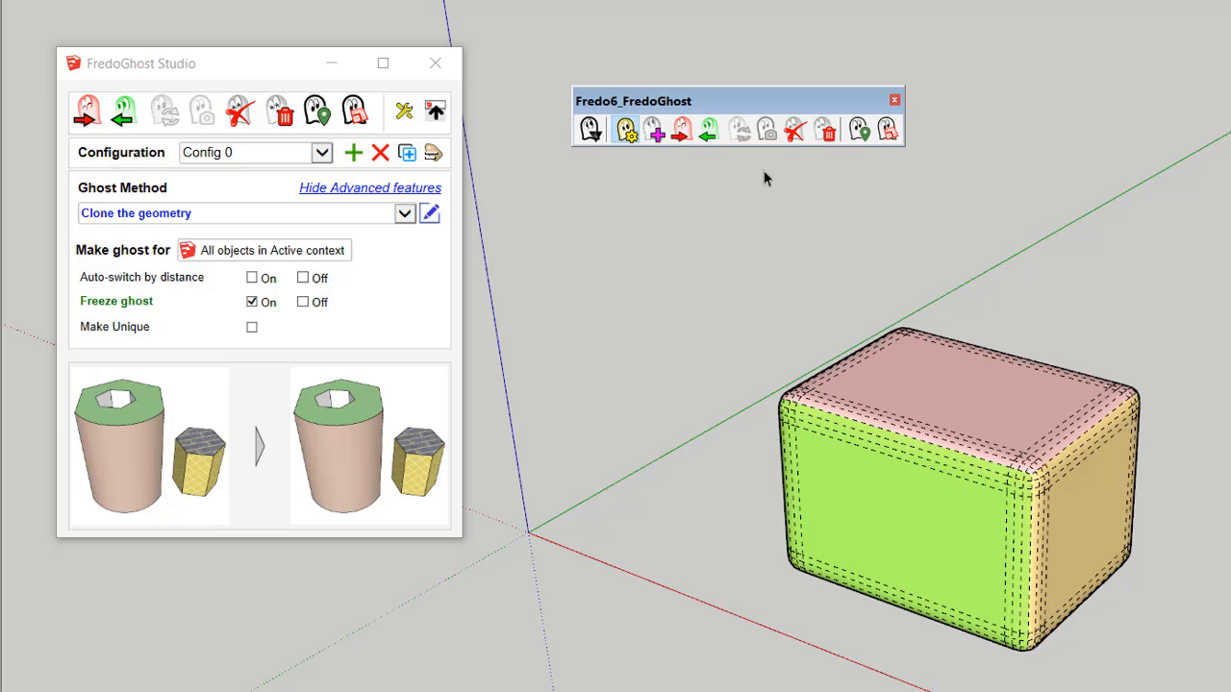
Compare the box's frozen sharp-edged ghost with its rounded real version by switching between them, ending on the ghost.
{"action": "left_click", "coordinate": [681, 134]}
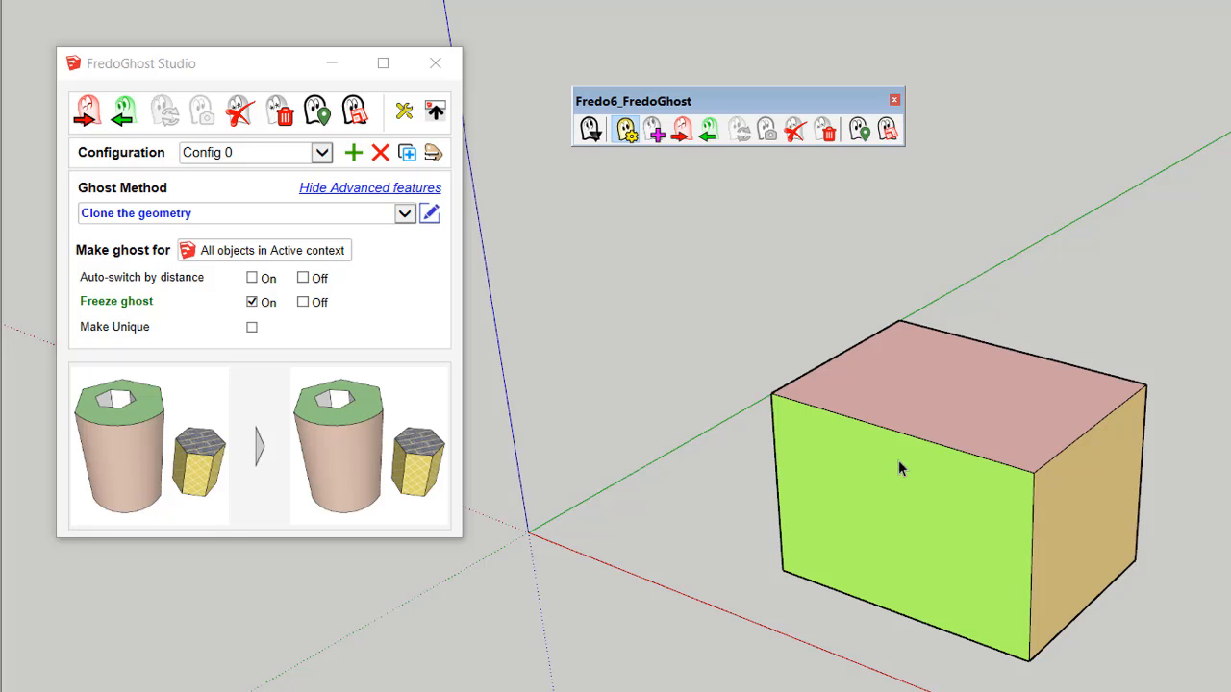
{"action": "left_click", "coordinate": [714, 140]}
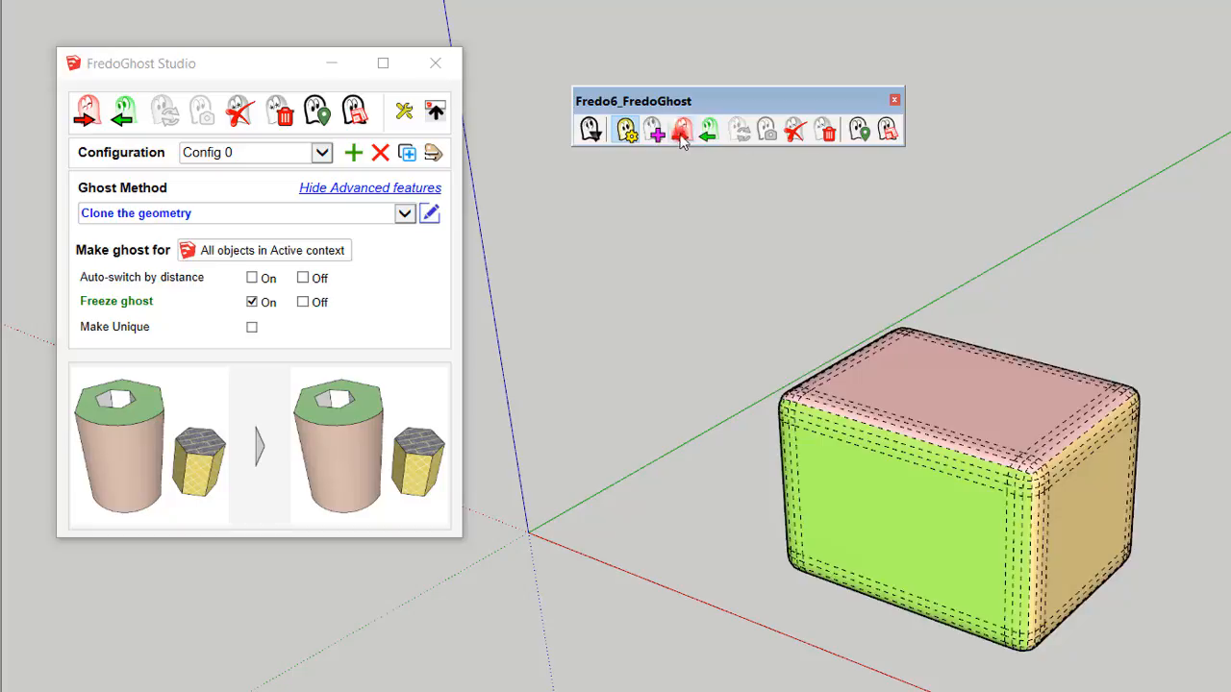
{"action": "left_click", "coordinate": [681, 136]}
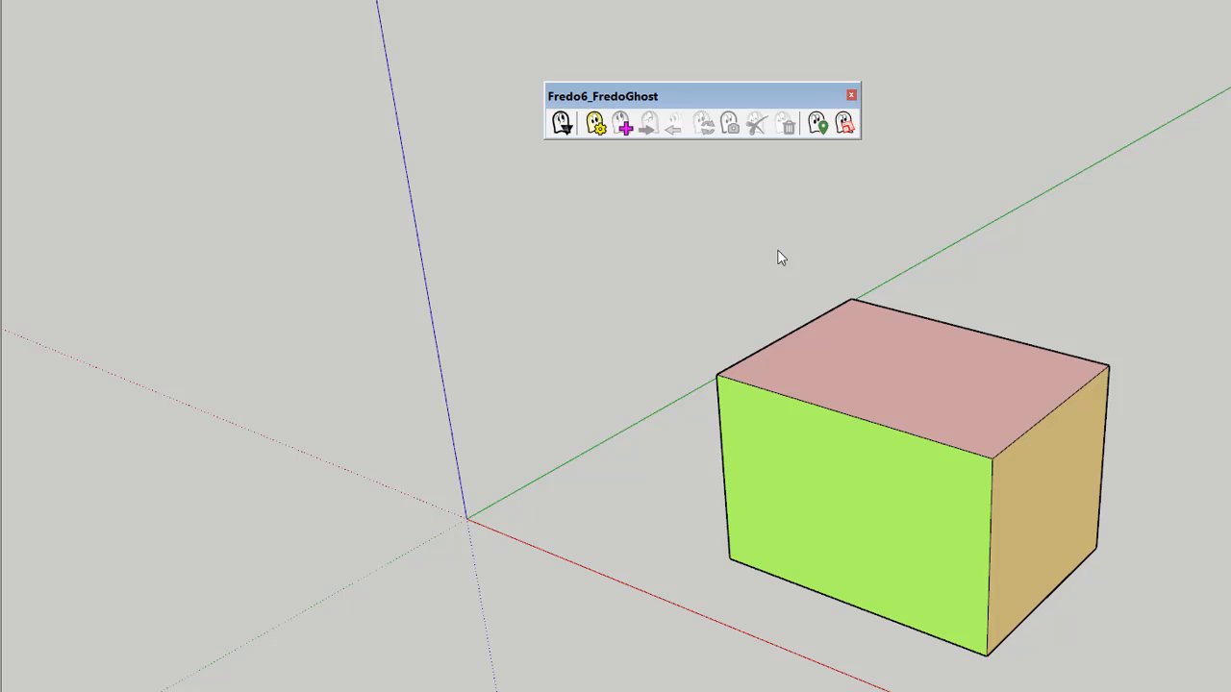
Define a Proxy ghost method for the selected box using Component#1 with Freeze Proxy object enabled, and make its ghost.
{"action": "left_click", "coordinate": [597, 126]}
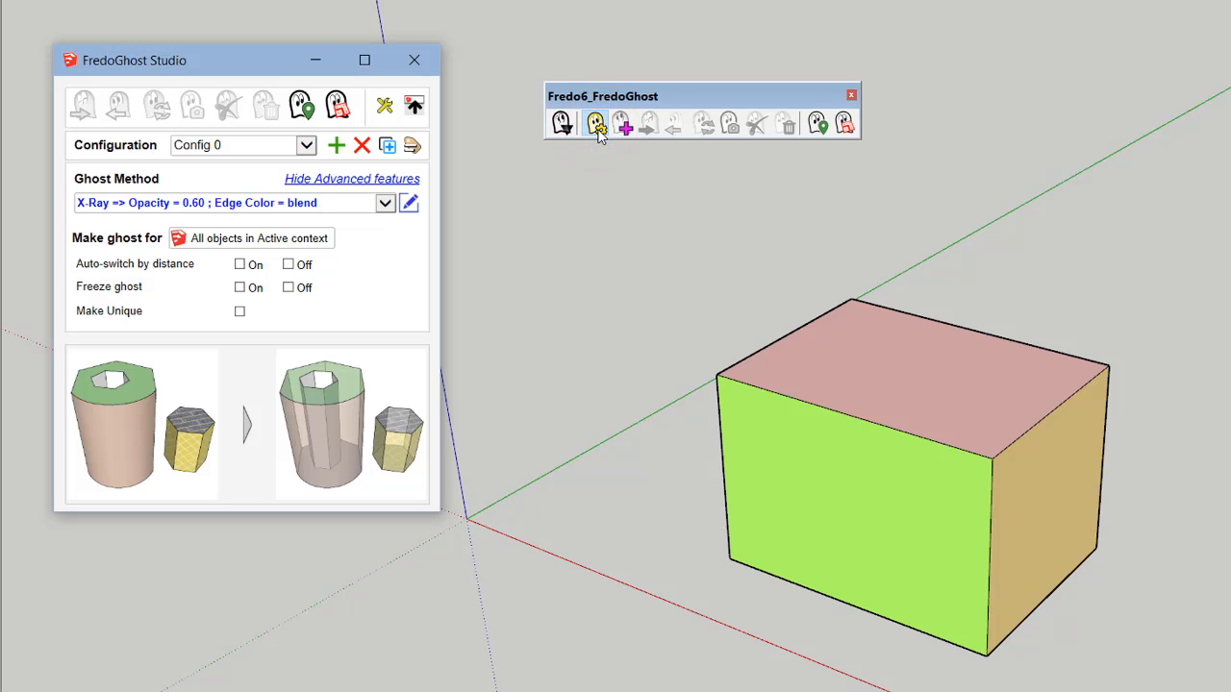
{"action": "left_click", "coordinate": [920, 404]}
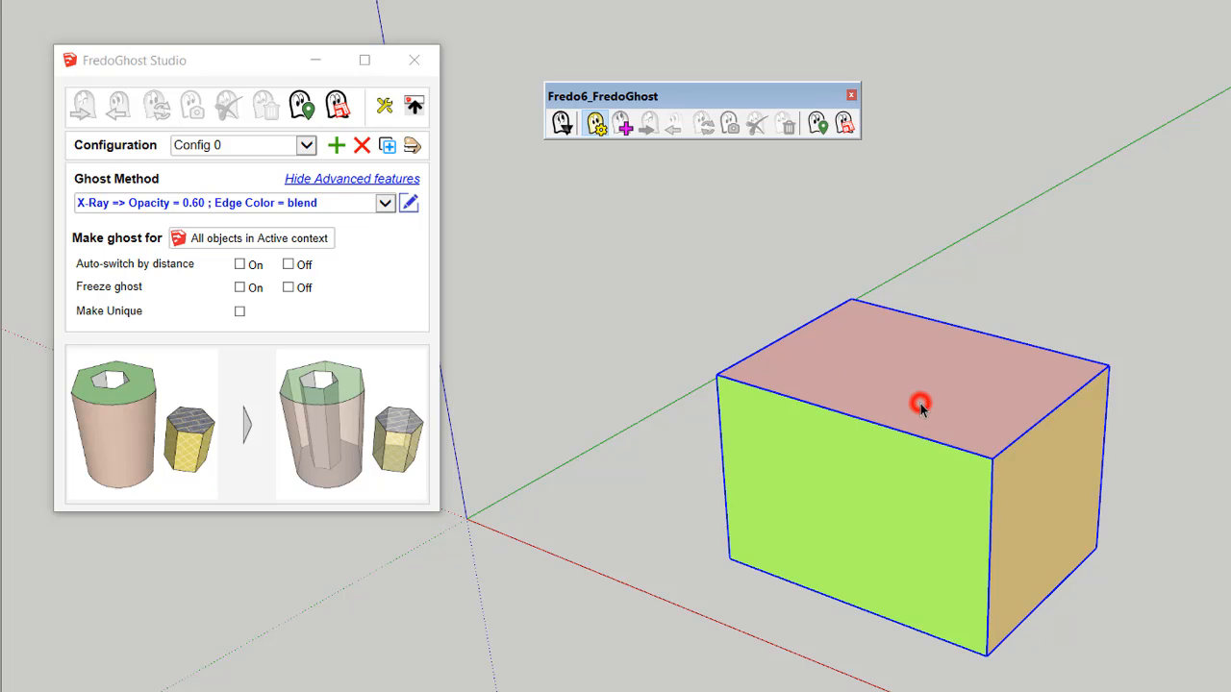
{"action": "left_click", "coordinate": [408, 203]}
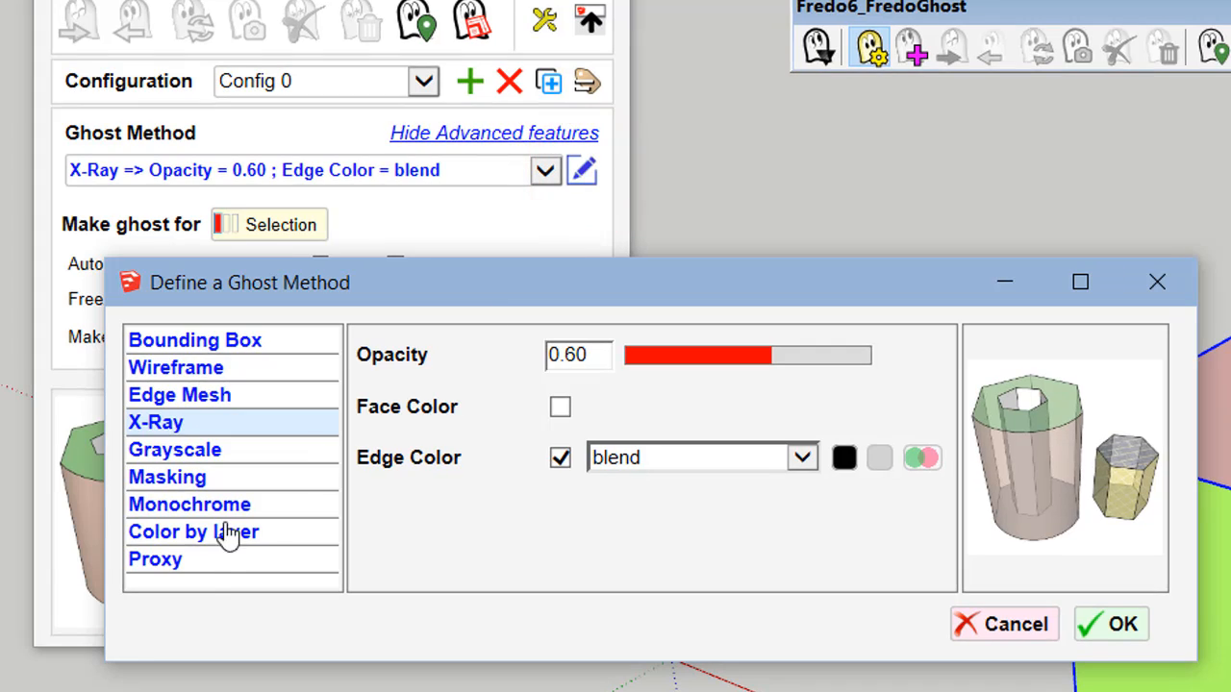
{"action": "left_click", "coordinate": [219, 558]}
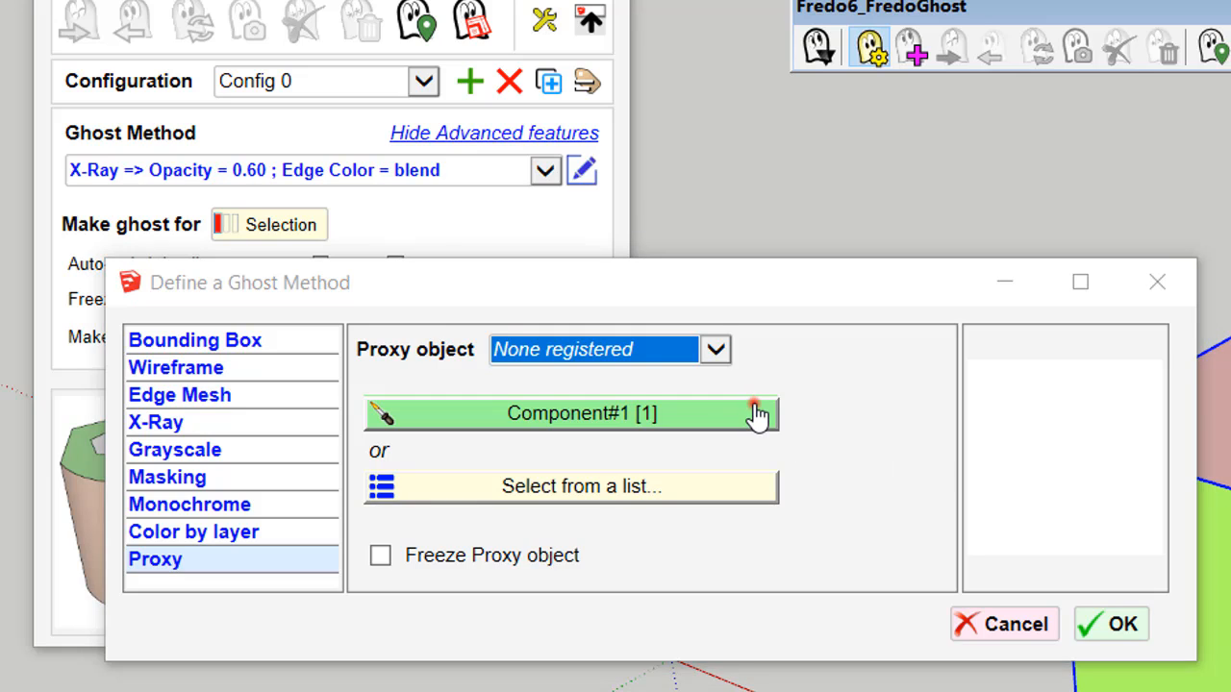
{"action": "left_click", "coordinate": [756, 411]}
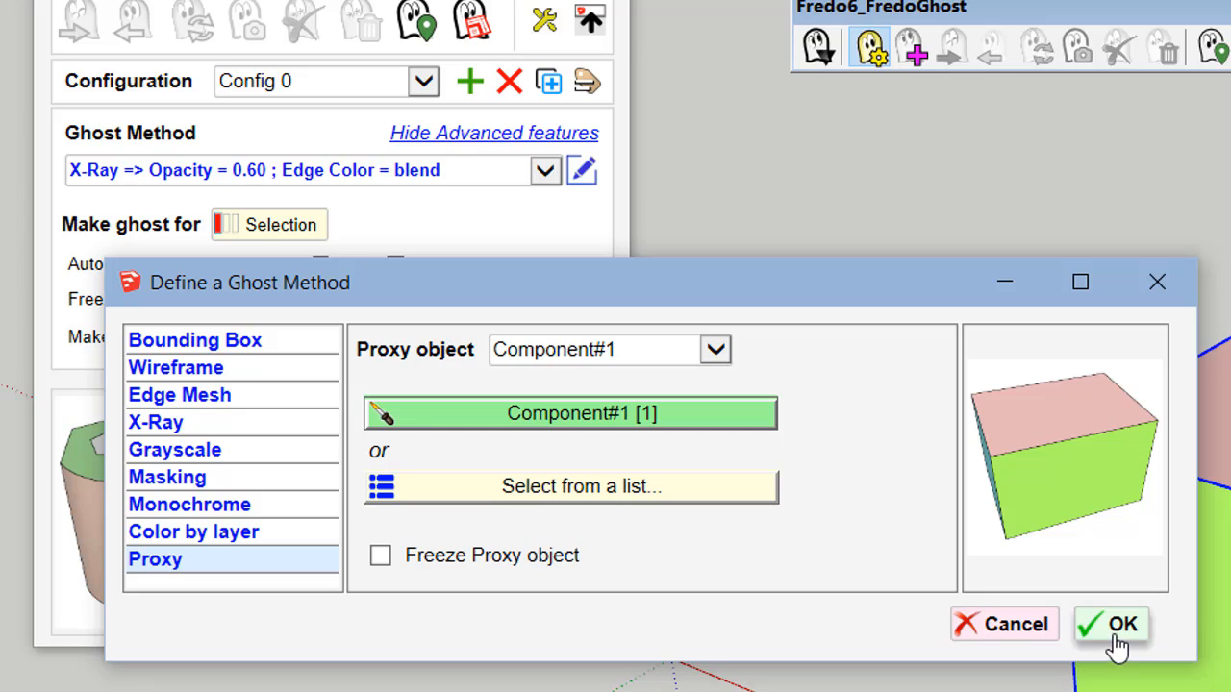
{"action": "left_click", "coordinate": [504, 561]}
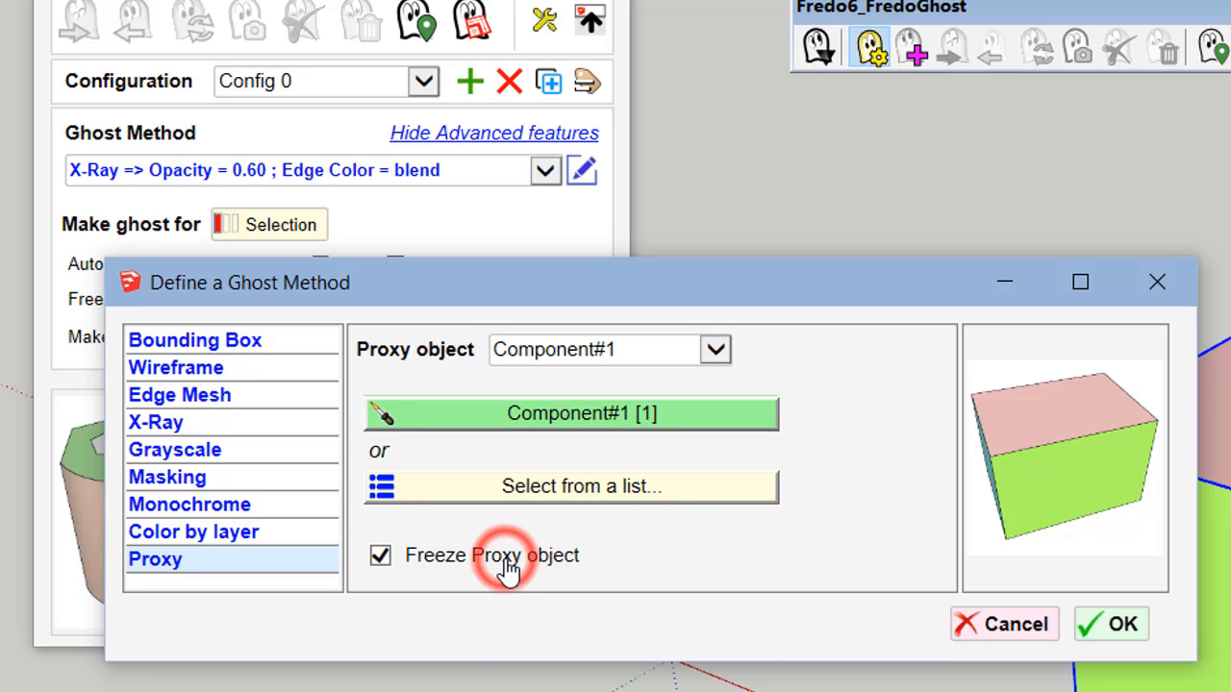
{"action": "left_click", "coordinate": [1113, 627]}
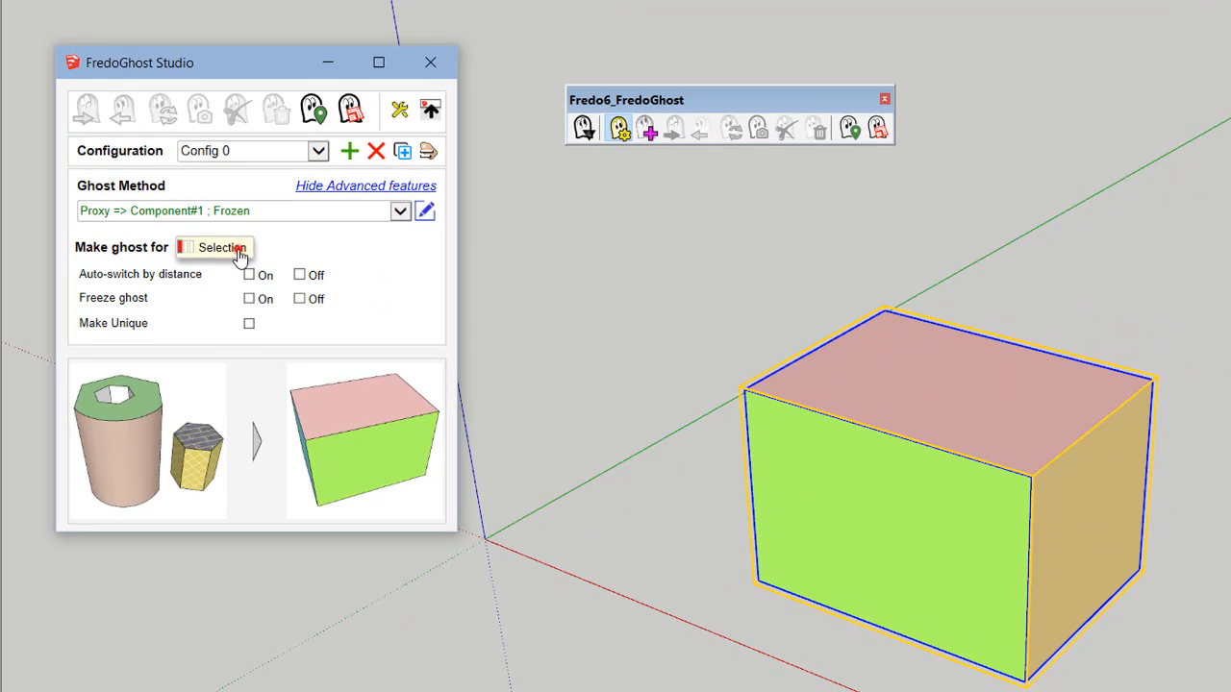
{"action": "left_click", "coordinate": [274, 245]}
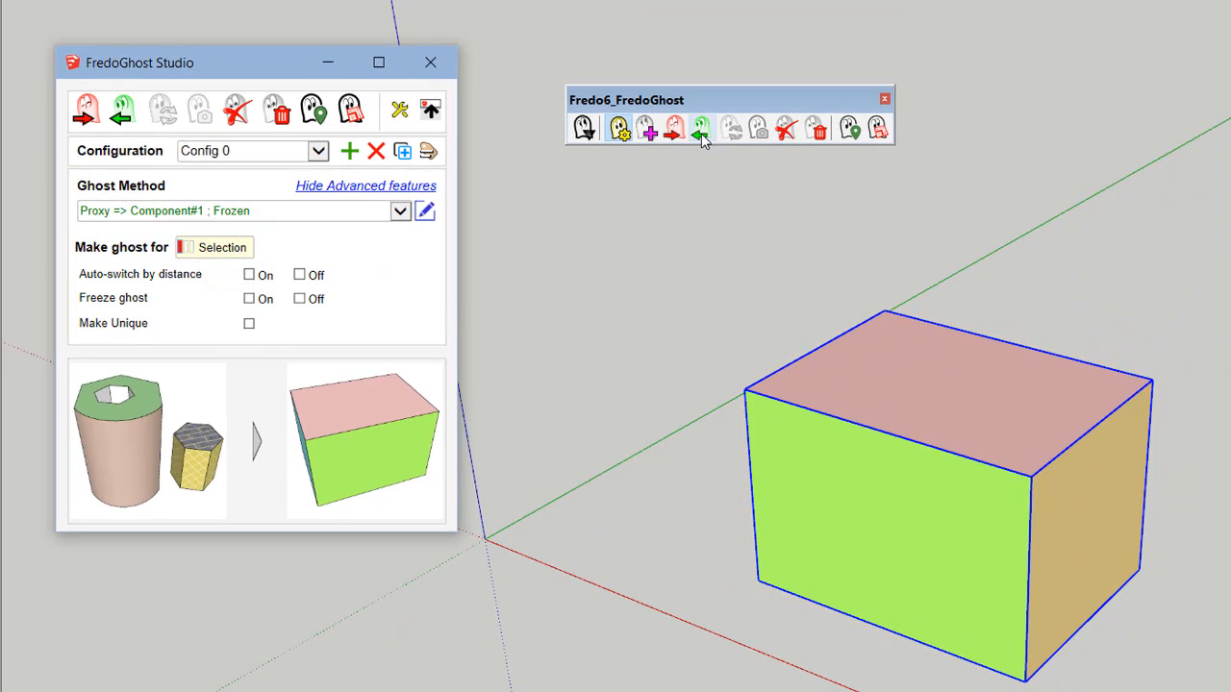
Switch the box to its real version and round all its edges with a 6-segment Squircle profile.
{"action": "left_click", "coordinate": [700, 133]}
{"action": "left_click", "coordinate": [984, 0]}
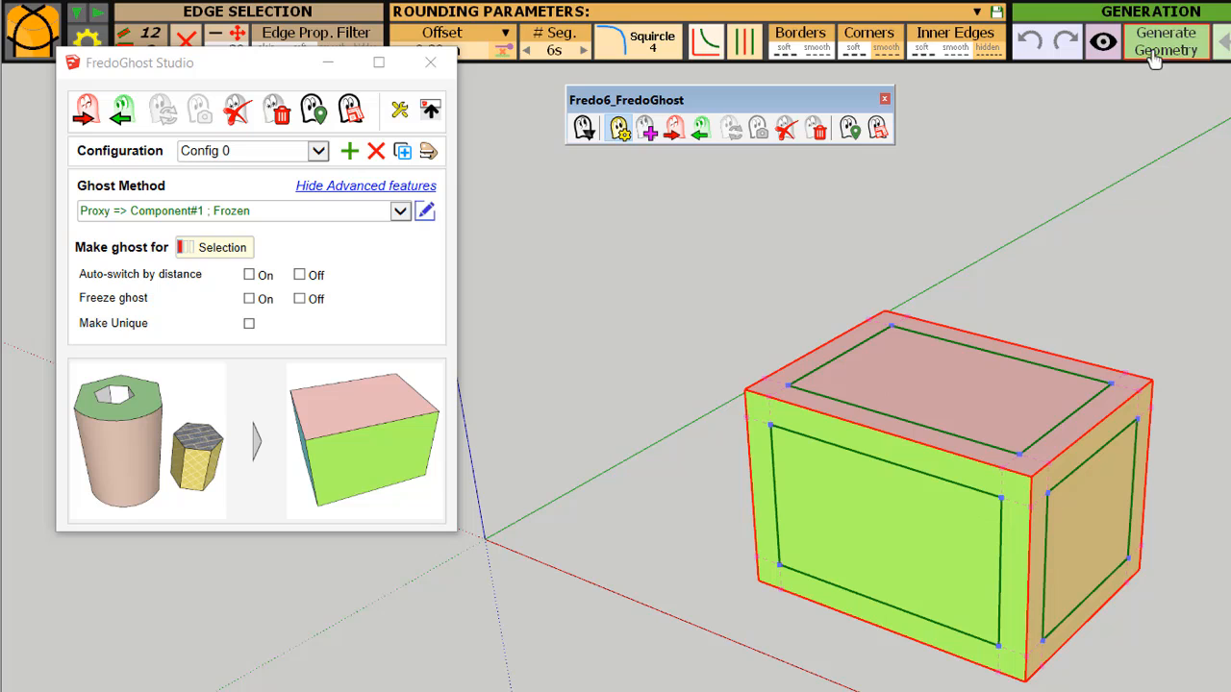
{"action": "left_click", "coordinate": [1152, 55]}
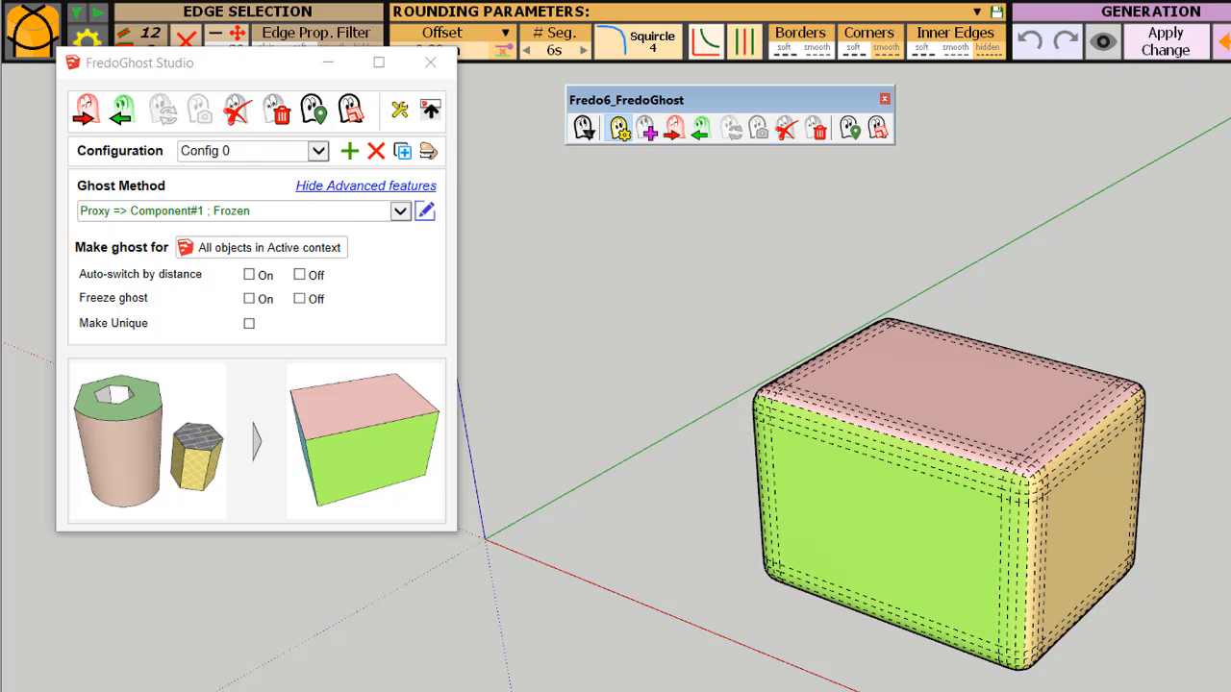
{"action": "key", "text": "space"}
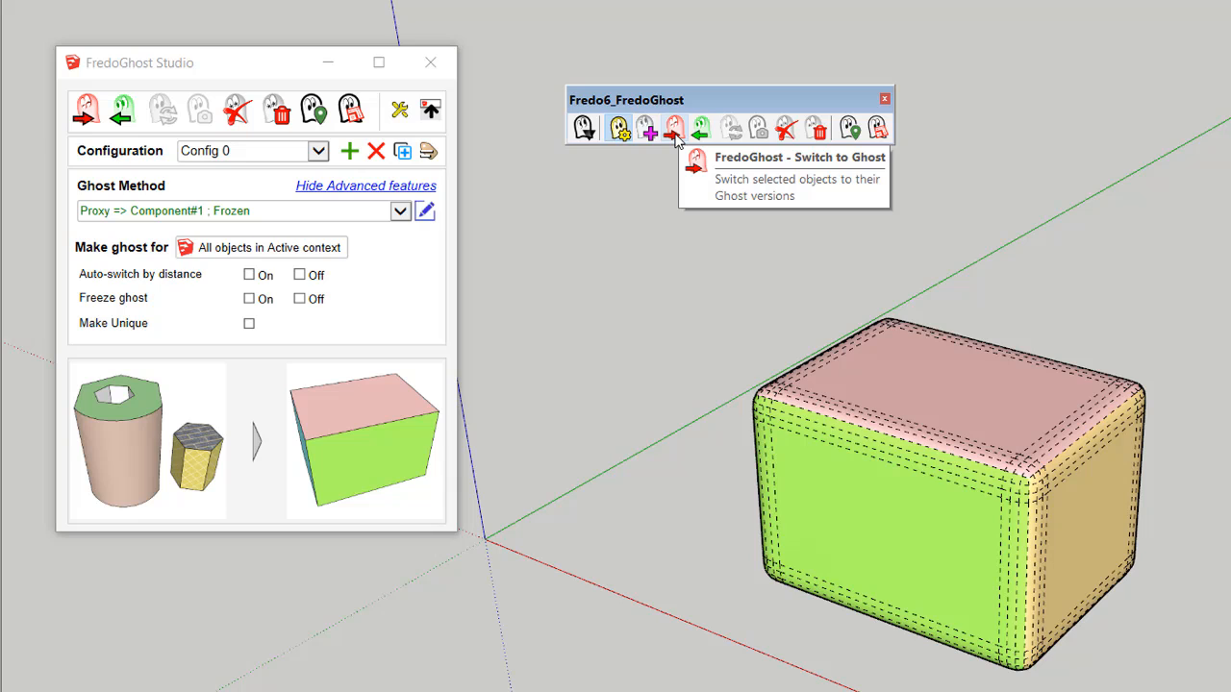
Compare the box's frozen proxy ghost with its rounded real version by switching between them, ending on the ghost.
{"action": "left_click", "coordinate": [675, 133]}
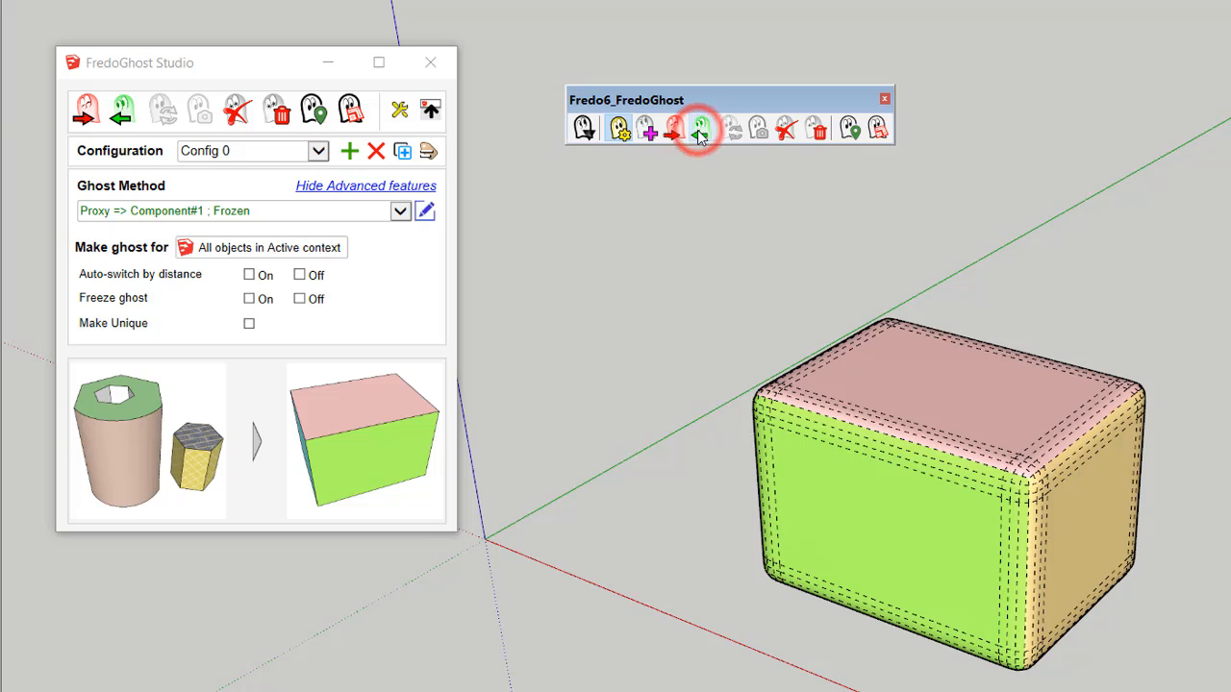
{"action": "left_click", "coordinate": [670, 134]}
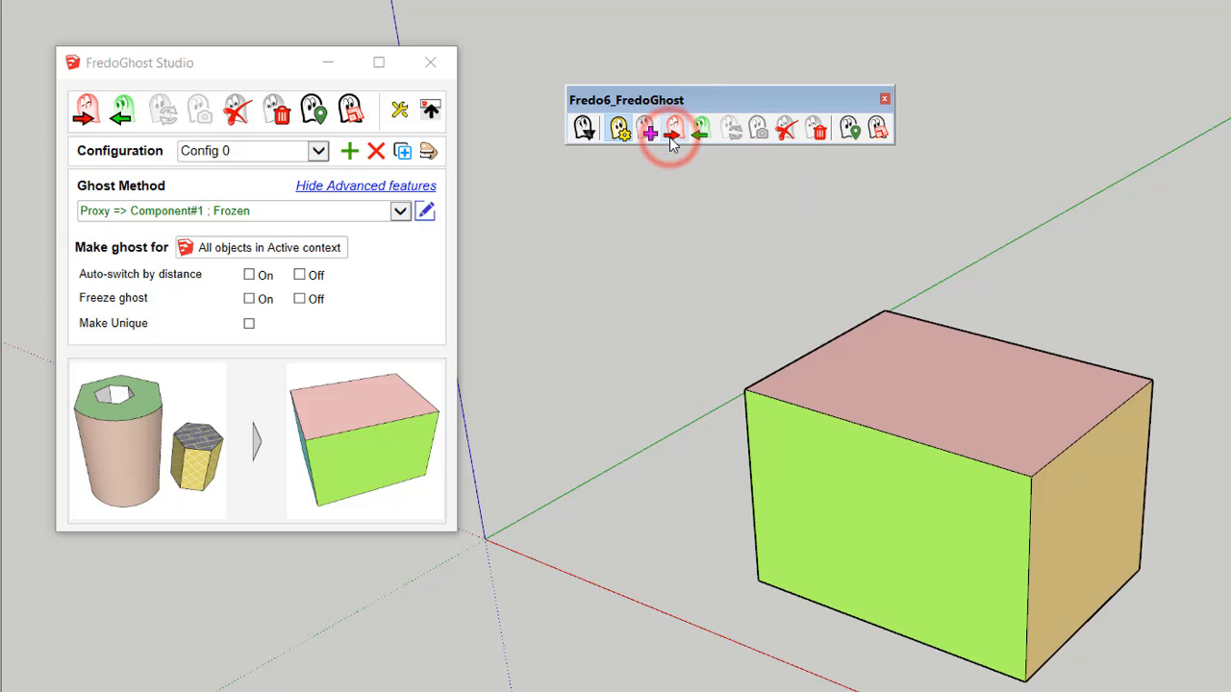